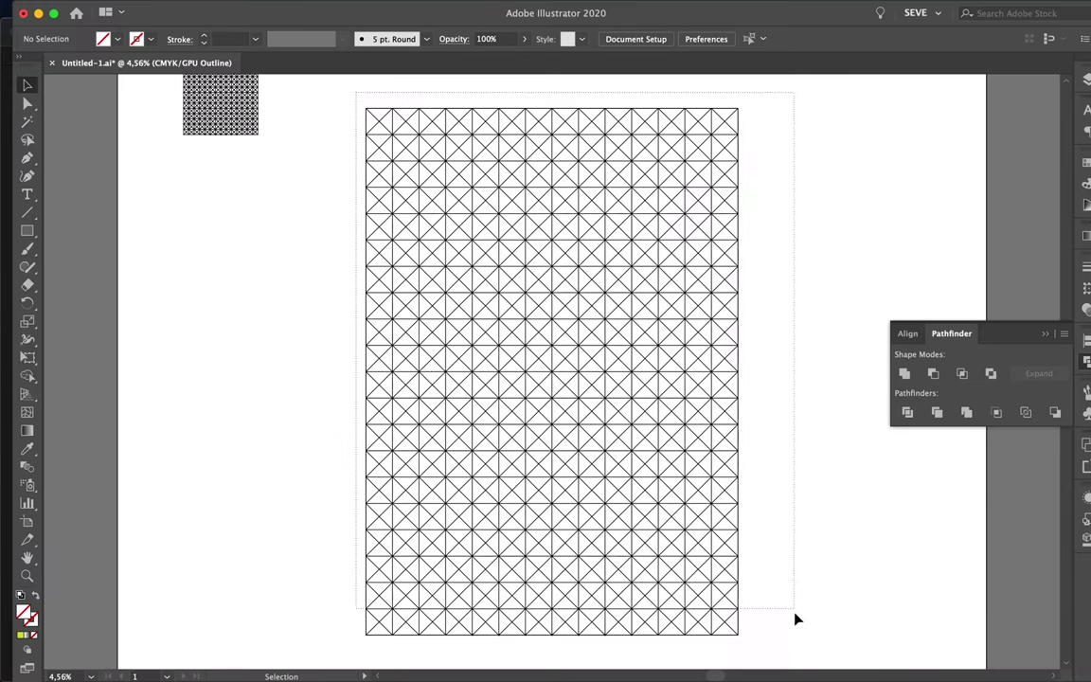
# - Marquee-select the entire crossed grid and switch to the Shape Builder tool
pyautogui.moveTo(367, 82); pyautogui.dragTo(772, 660)
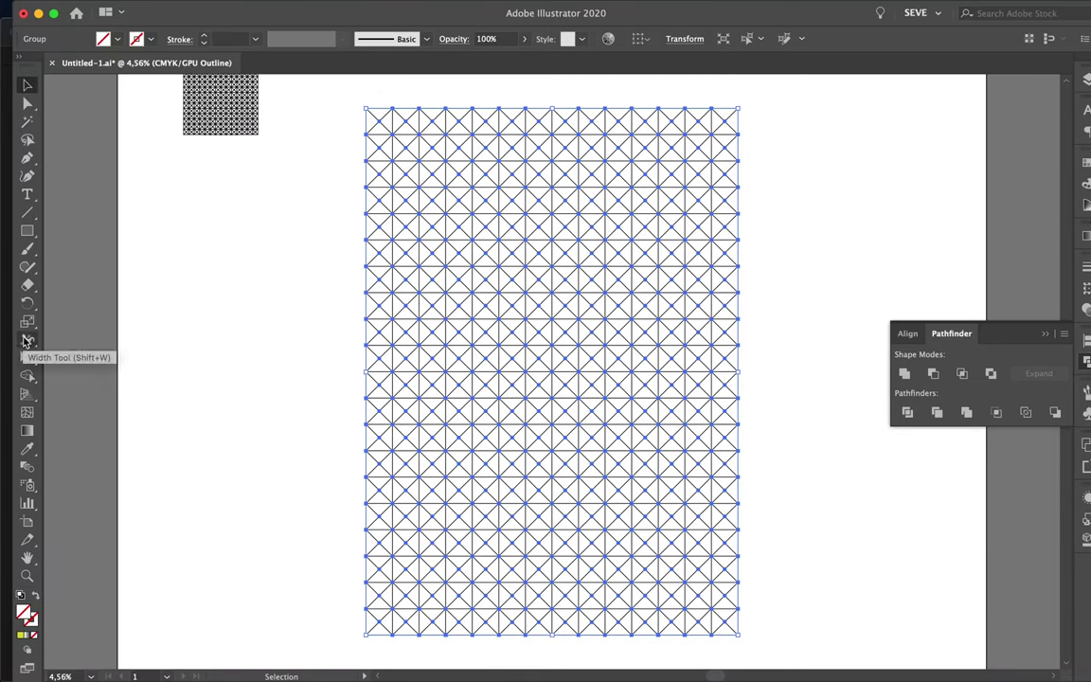
pyautogui.click(28, 375)
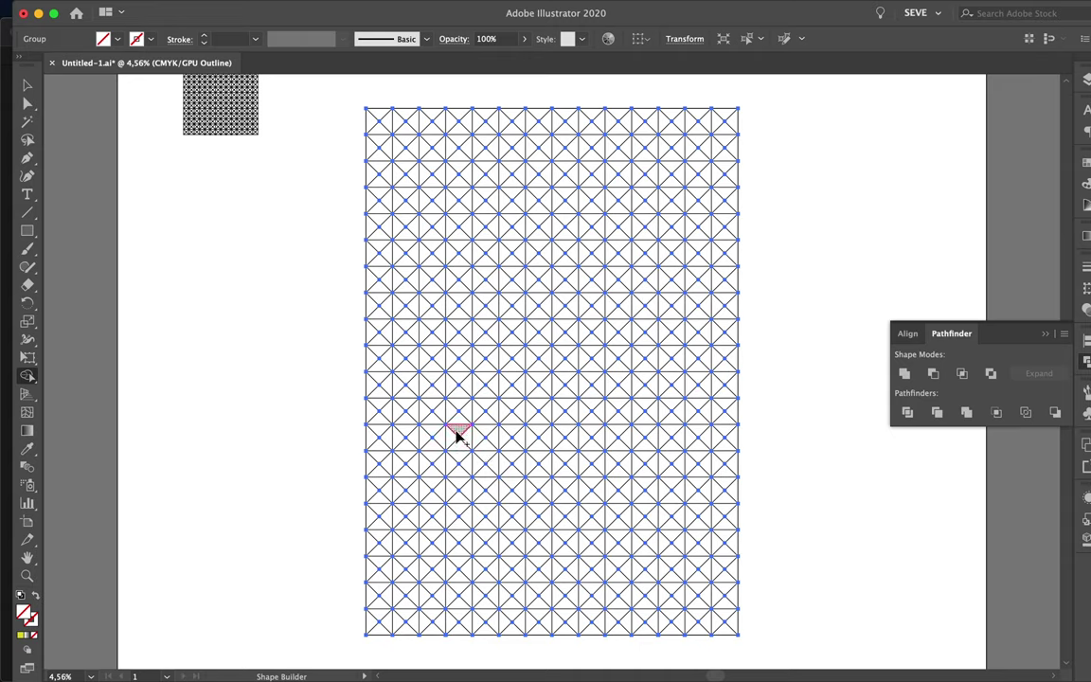
# - Merge the L-shaped run and neighbouring lower-grid triangles into blank square blocks
pyautogui.moveTo(453, 453); pyautogui.dragTo(491, 490)
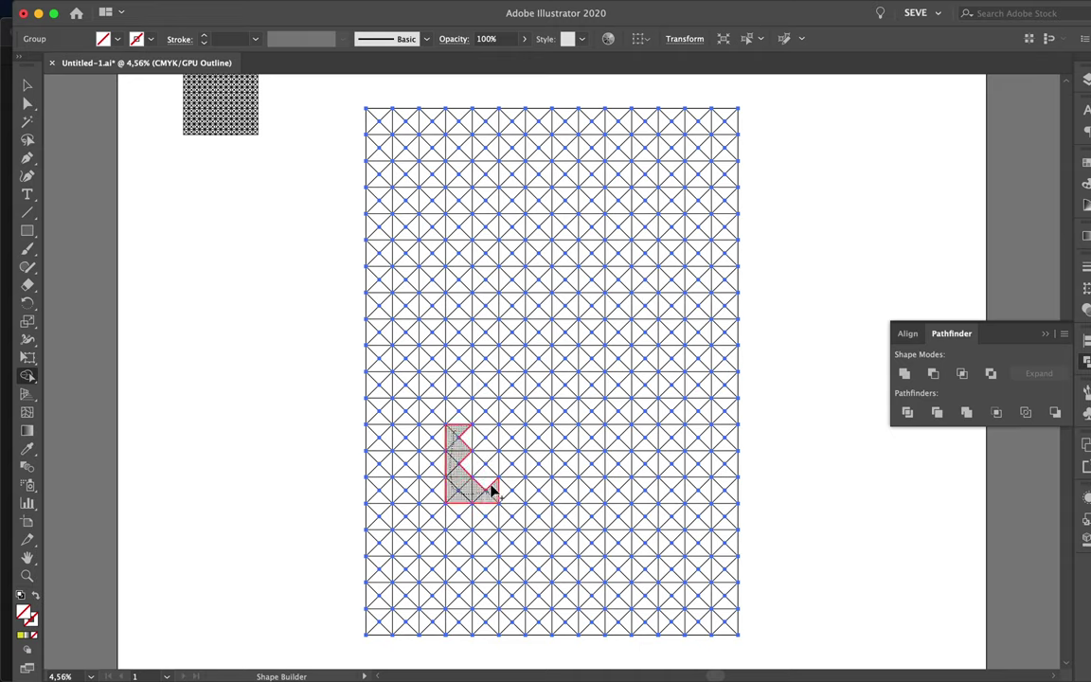
pyautogui.moveTo(467, 441); pyautogui.dragTo(469, 442)
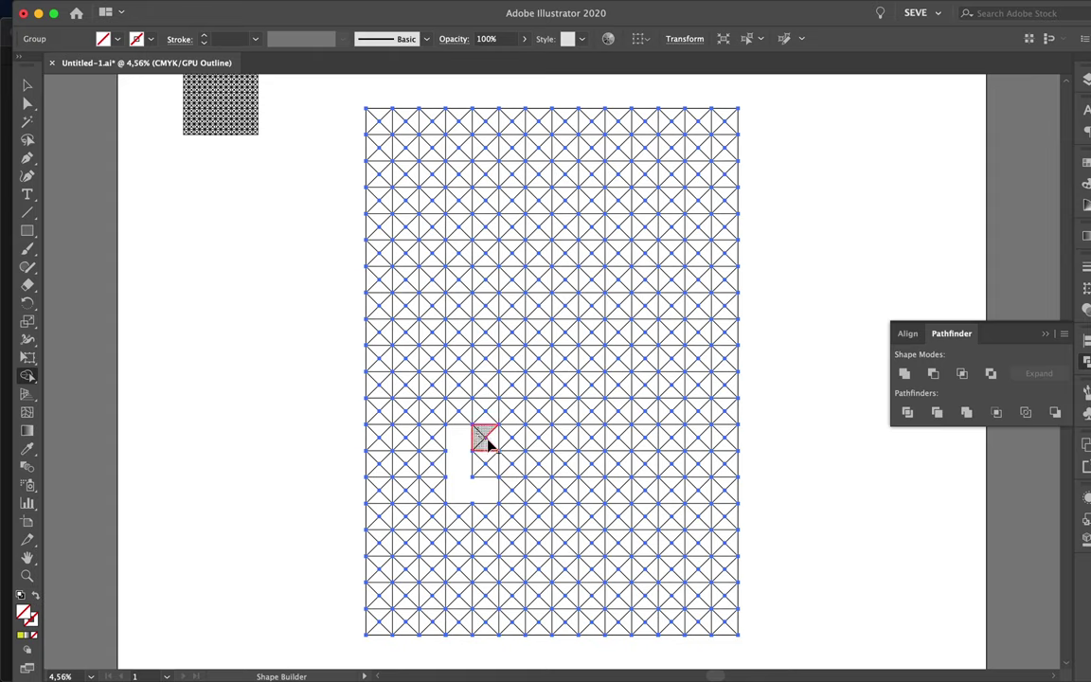
pyautogui.click(491, 433)
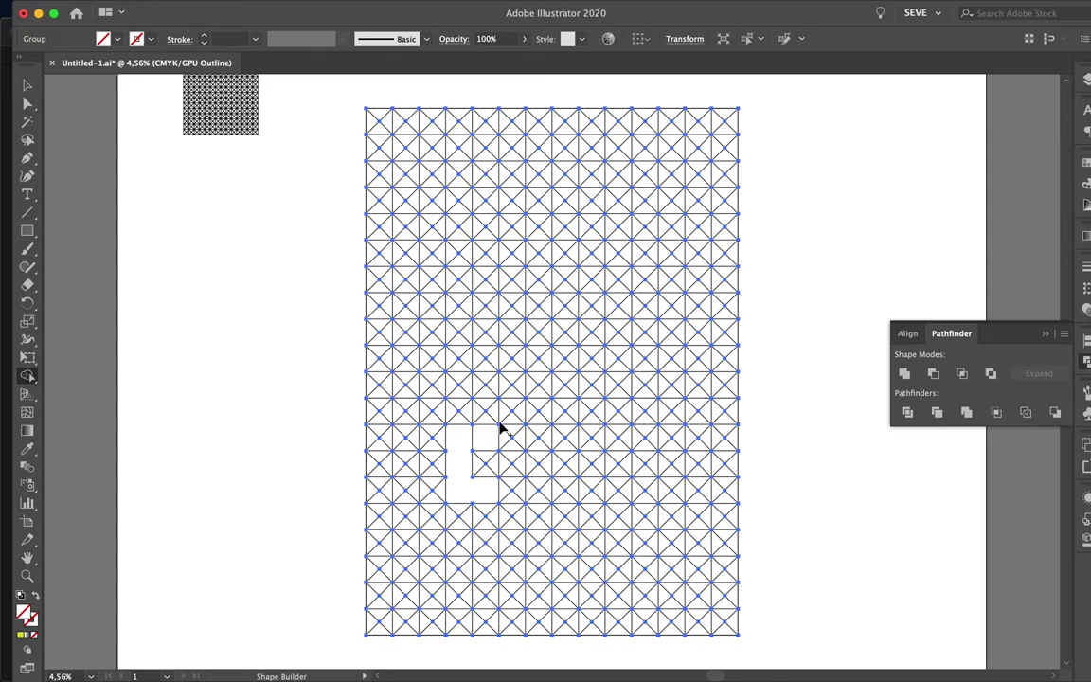
pyautogui.click(483, 413)
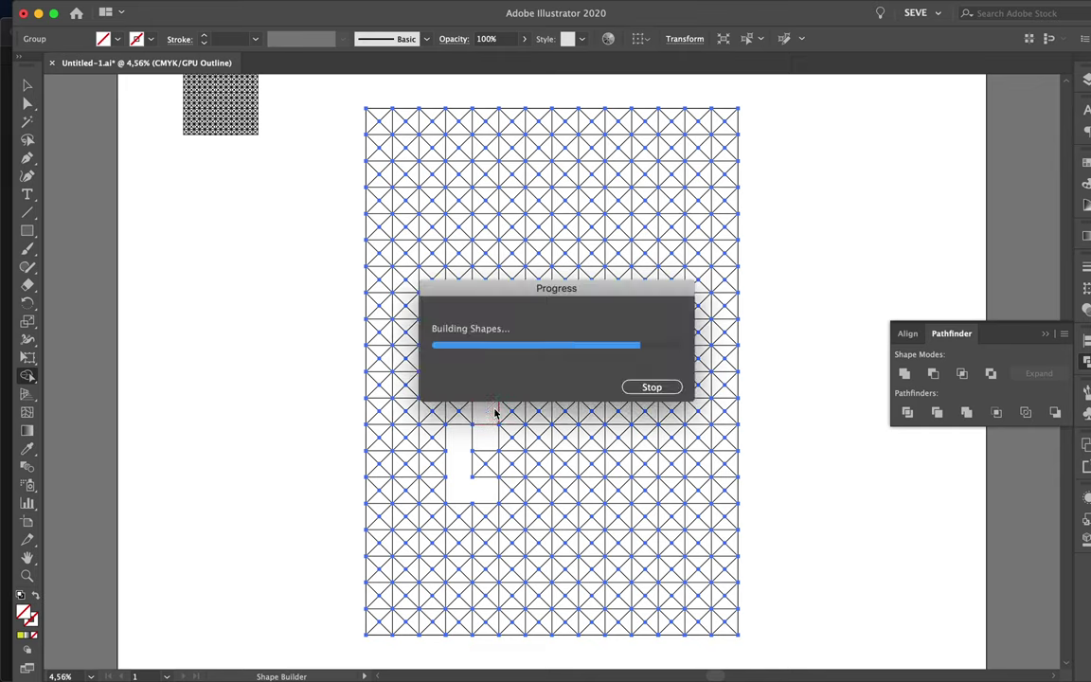
pyautogui.moveTo(509, 407)
pyautogui.mouseDown()
pyautogui.moveTo(512, 442)
pyautogui.moveTo(543, 416)
pyautogui.mouseUp()
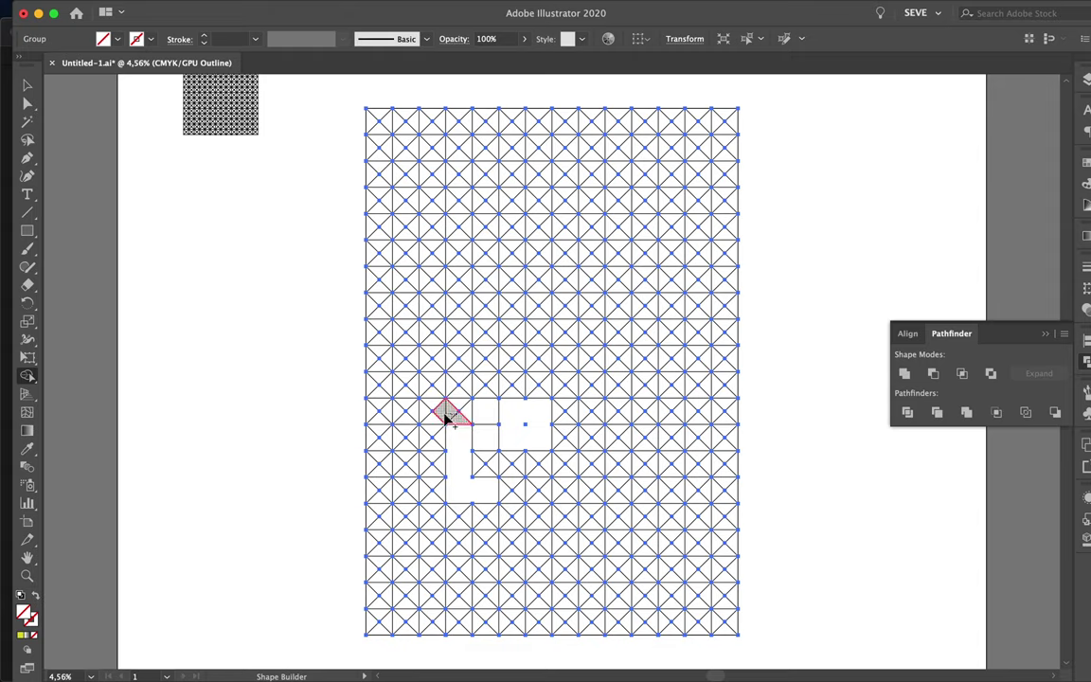
pyautogui.moveTo(452, 414); pyautogui.dragTo(431, 384)
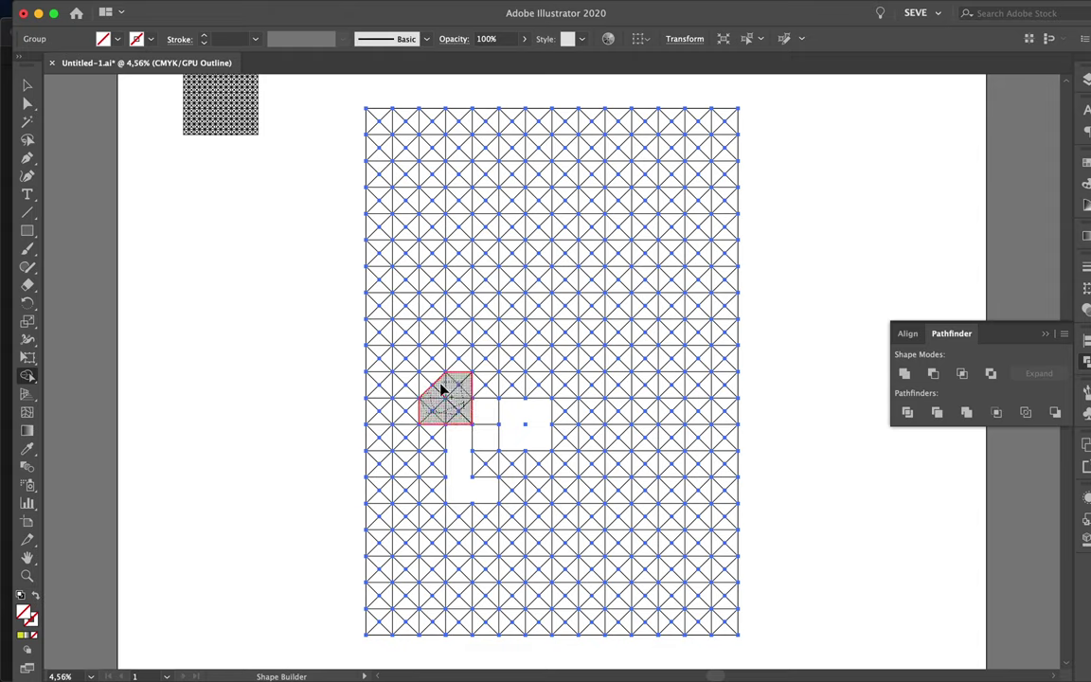
# - Merge more lower cells, including a vertical strip and a path of cells, into blocks
pyautogui.click(490, 386)
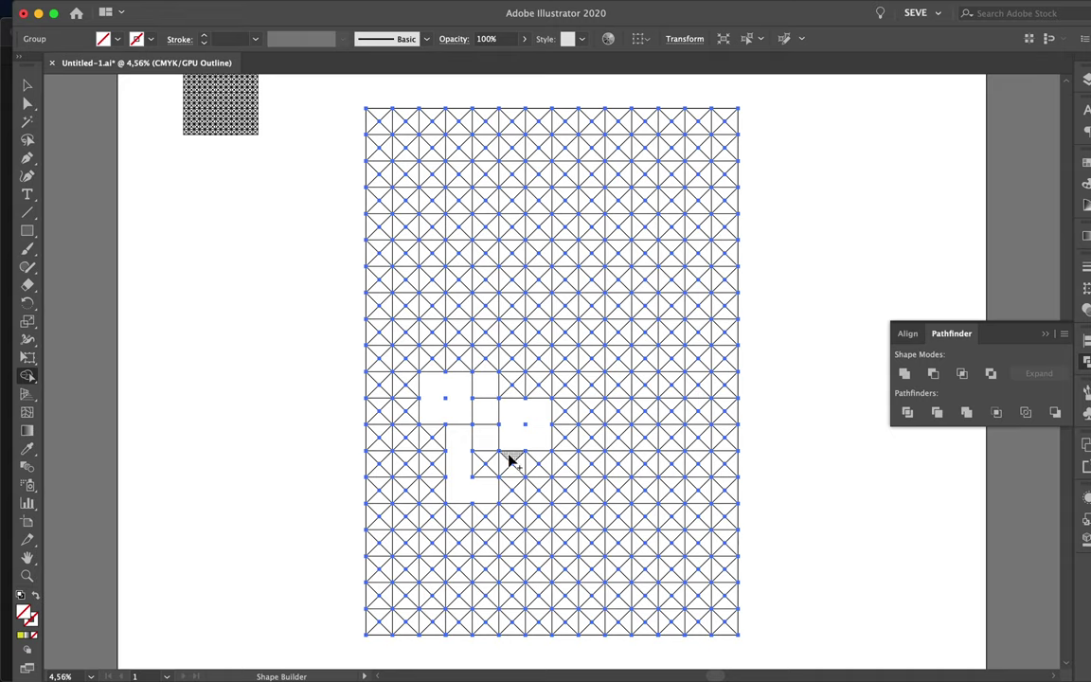
pyautogui.click(512, 525)
pyautogui.moveTo(428, 534)
pyautogui.mouseDown()
pyautogui.moveTo(433, 556)
pyautogui.moveTo(442, 523)
pyautogui.moveTo(491, 548)
pyautogui.moveTo(589, 519)
pyautogui.moveTo(568, 538)
pyautogui.moveTo(584, 543)
pyautogui.moveTo(541, 558)
pyautogui.mouseUp()
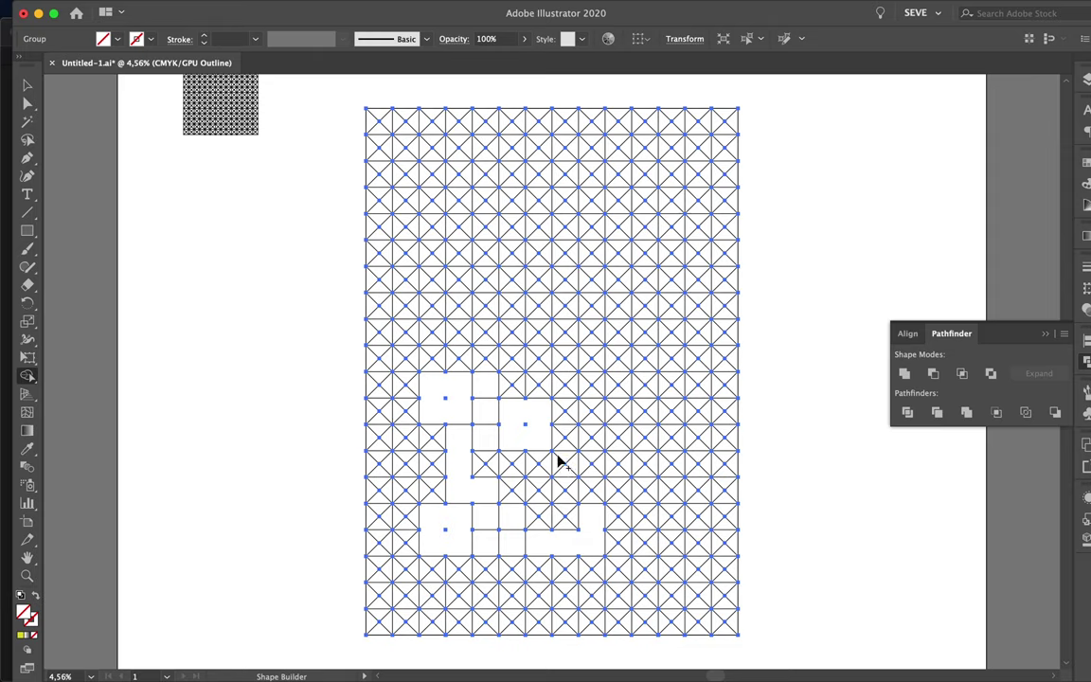
pyautogui.moveTo(564, 461); pyautogui.dragTo(590, 500)
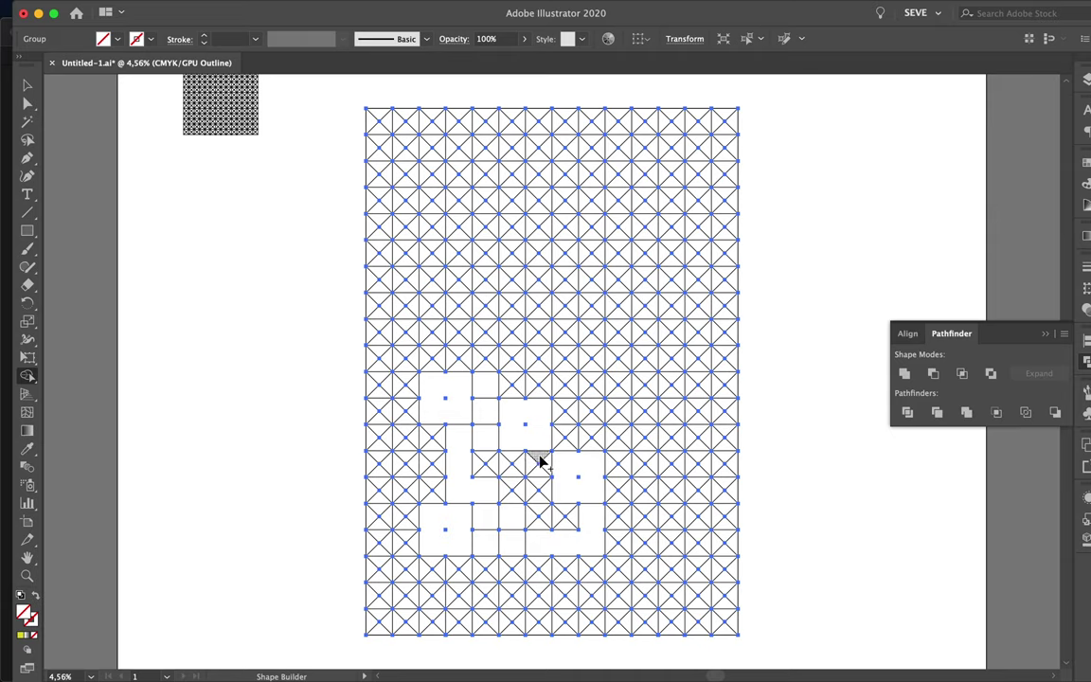
pyautogui.moveTo(539, 461); pyautogui.dragTo(544, 472)
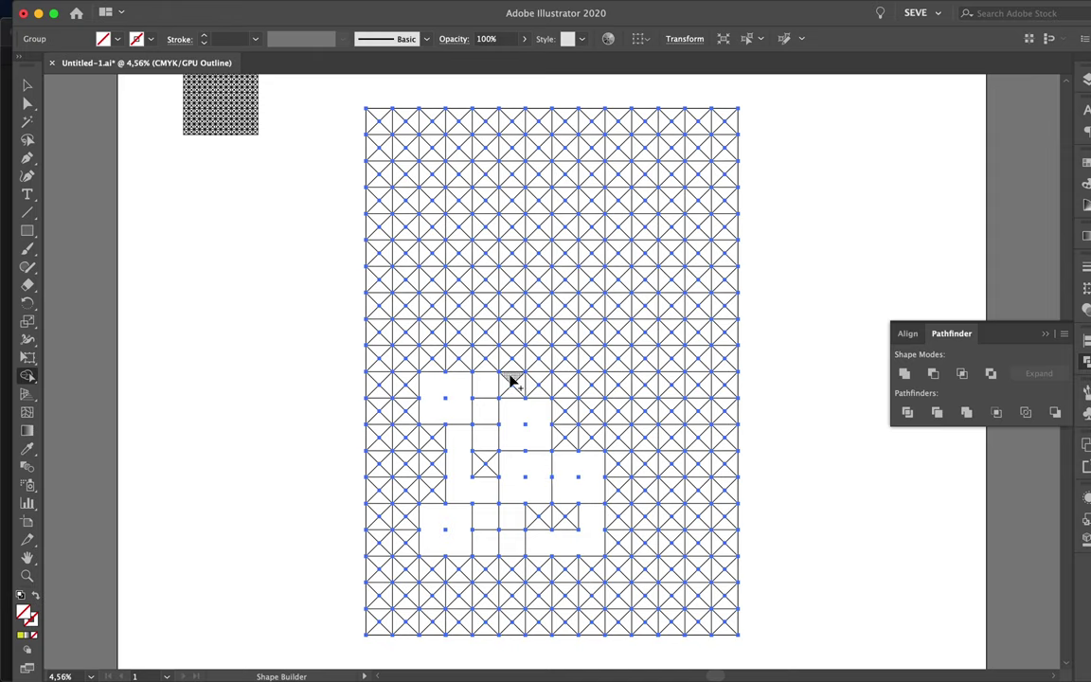
pyautogui.moveTo(509, 380)
pyautogui.mouseDown()
pyautogui.moveTo(560, 434)
pyautogui.moveTo(559, 383)
pyautogui.mouseUp()
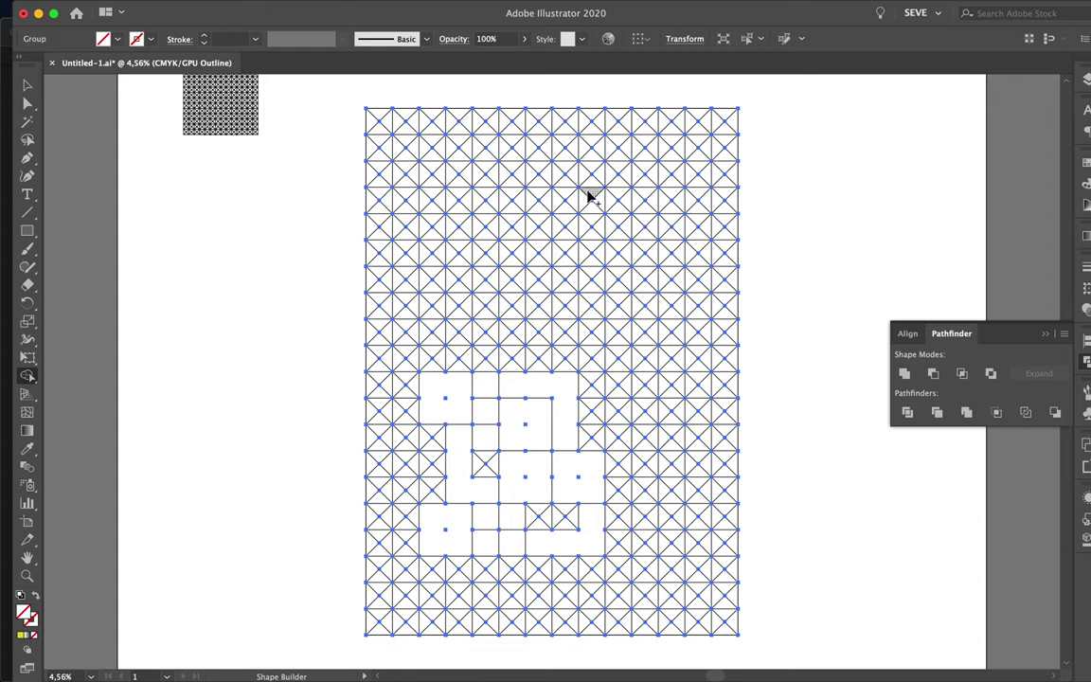
# - Merge upper-right cells into a 2x2 square, extending the block down and left
pyautogui.moveTo(587, 196)
pyautogui.mouseDown()
pyautogui.moveTo(600, 210)
pyautogui.moveTo(661, 202)
pyautogui.mouseUp()
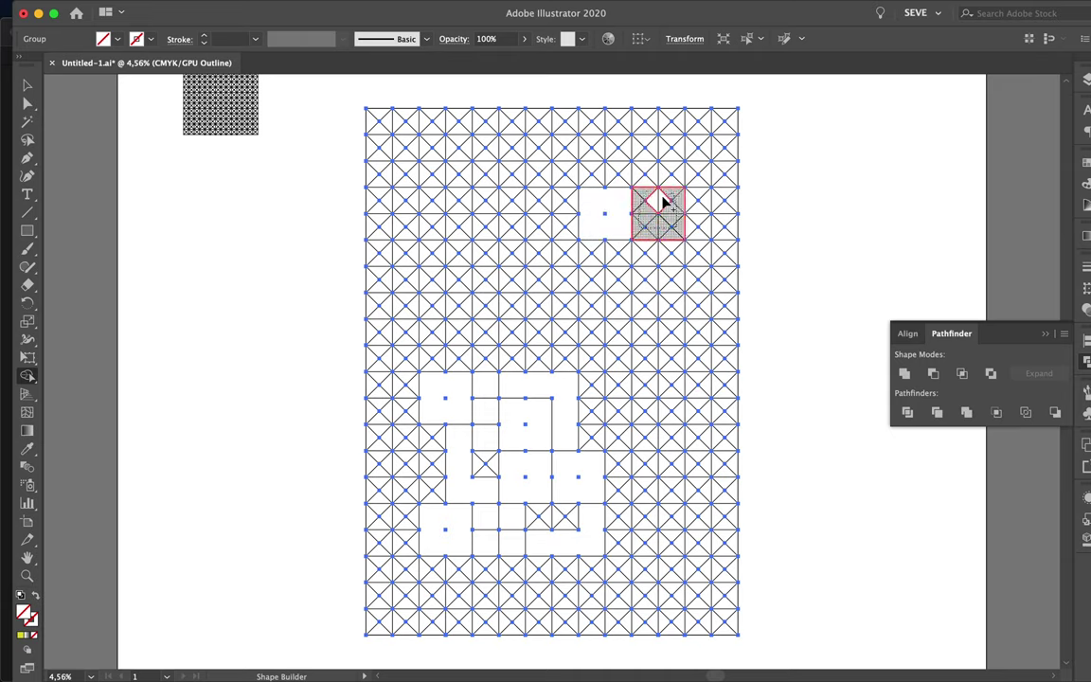
pyautogui.moveTo(572, 203); pyautogui.dragTo(607, 284)
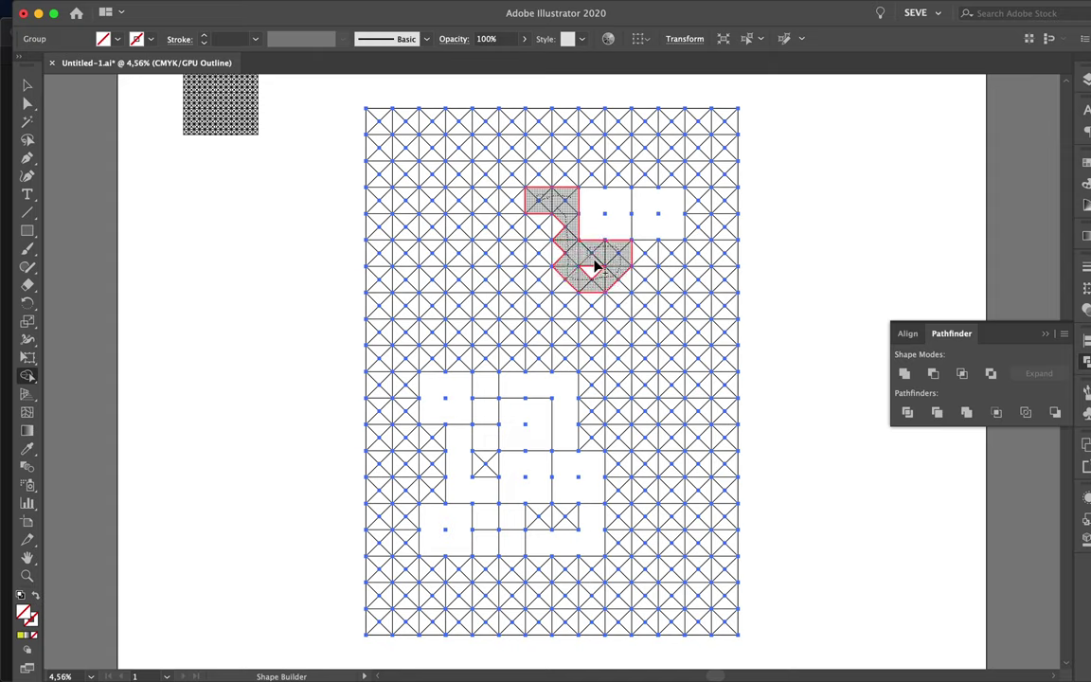
pyautogui.moveTo(622, 282)
pyautogui.mouseDown()
pyautogui.moveTo(555, 293)
pyautogui.moveTo(550, 253)
pyautogui.mouseUp()
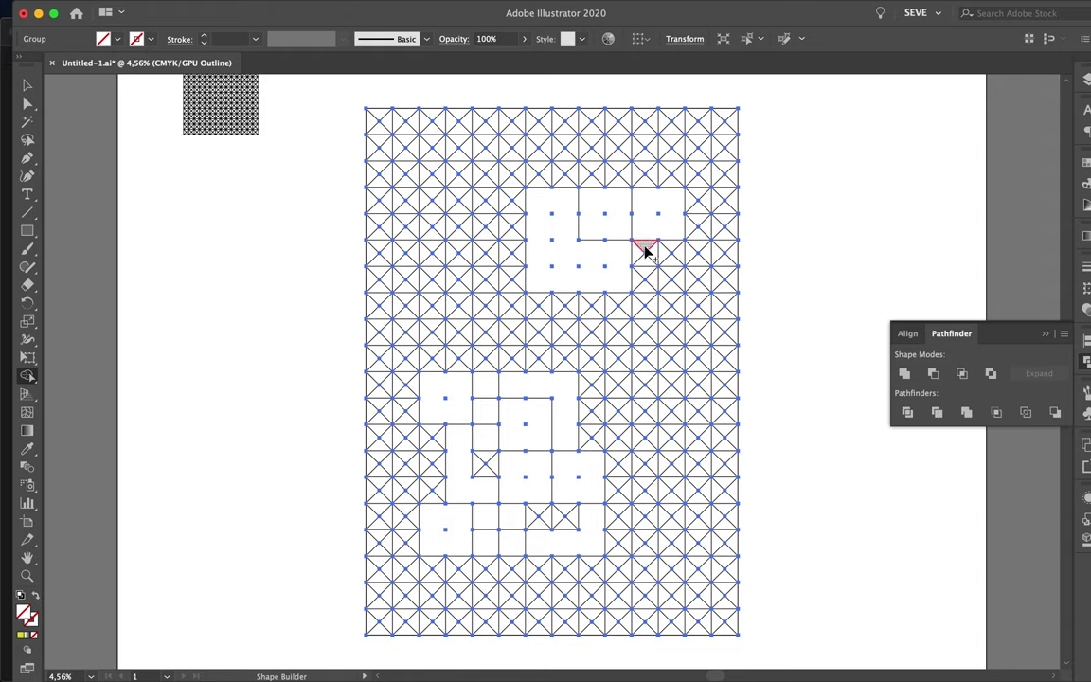
pyautogui.moveTo(641, 278); pyautogui.dragTo(643, 321)
pyautogui.moveTo(652, 268)
pyautogui.mouseDown()
pyautogui.moveTo(674, 251)
pyautogui.moveTo(678, 349)
pyautogui.moveTo(645, 334)
pyautogui.mouseUp()
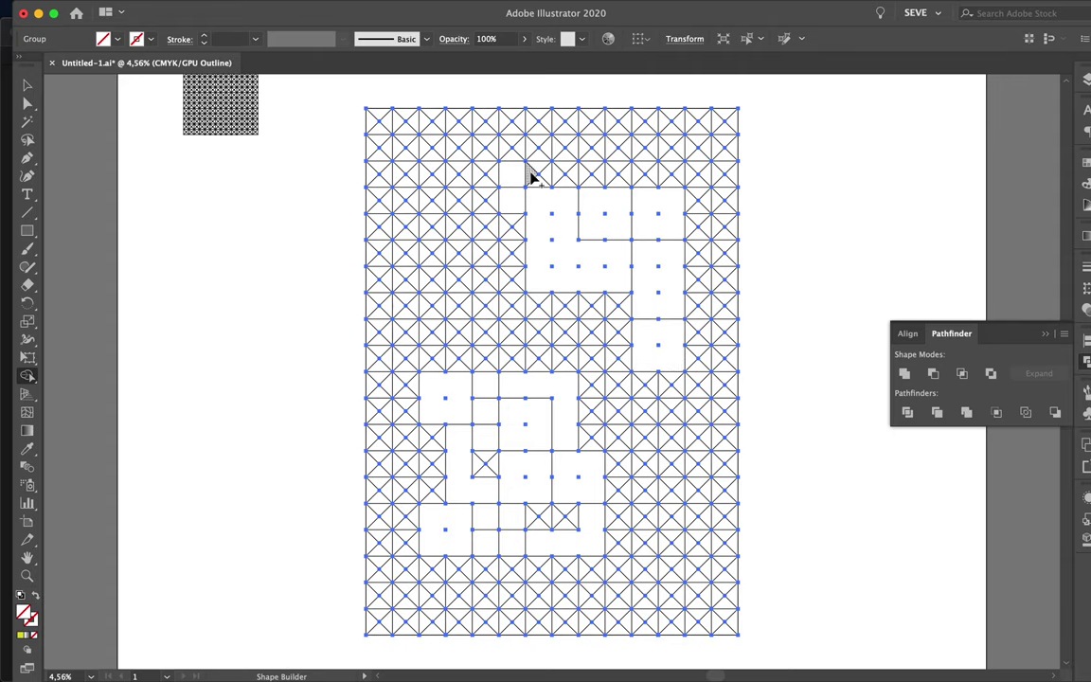
# - Merge the crossed cells near the top and upper left into the blank block region
pyautogui.moveTo(530, 171); pyautogui.dragTo(541, 175)
pyautogui.click(565, 173)
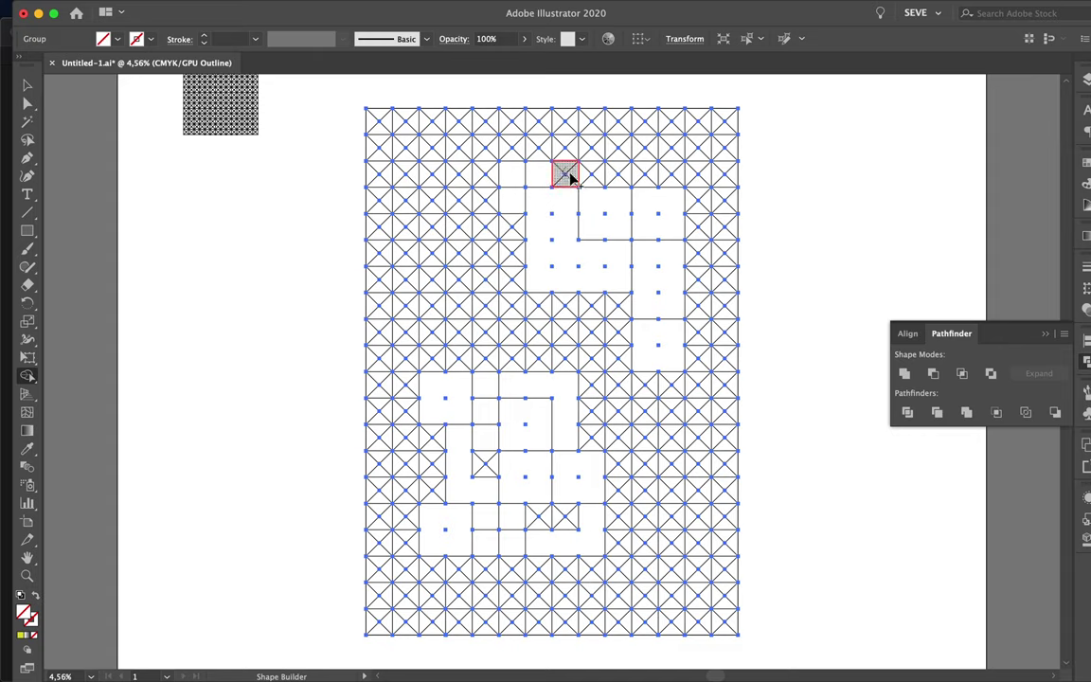
pyautogui.click(511, 220)
pyautogui.moveTo(514, 242); pyautogui.dragTo(516, 256)
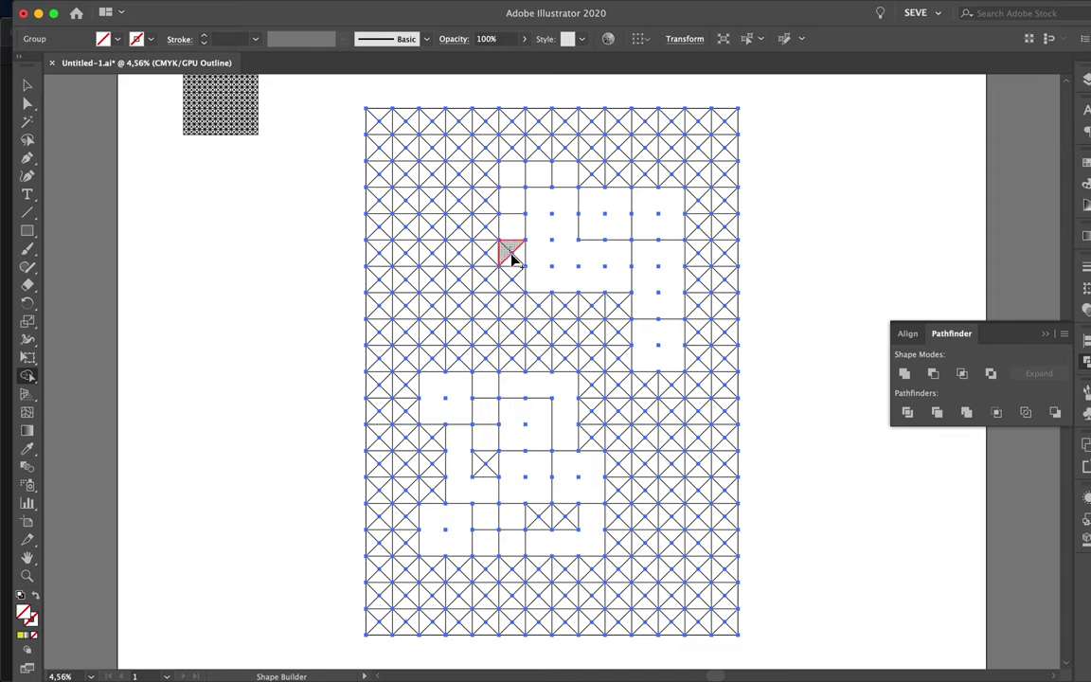
pyautogui.moveTo(480, 173)
pyautogui.mouseDown()
pyautogui.moveTo(484, 201)
pyautogui.moveTo(486, 184)
pyautogui.mouseUp()
pyautogui.moveTo(491, 229)
pyautogui.mouseDown()
pyautogui.moveTo(459, 257)
pyautogui.moveTo(487, 239)
pyautogui.mouseUp()
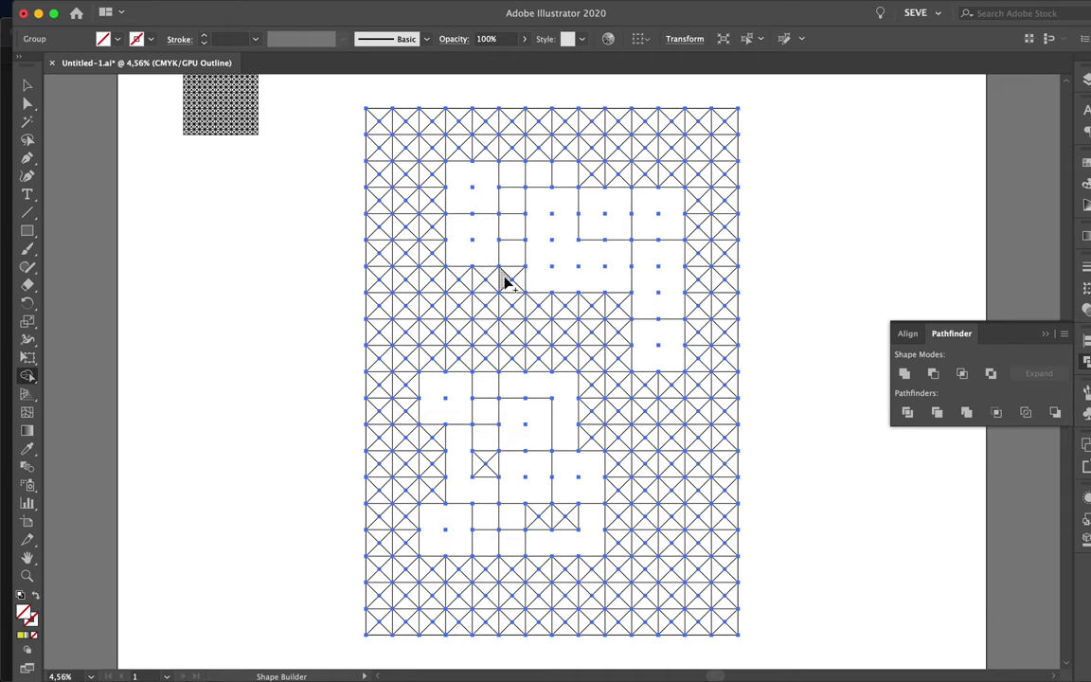
# - Merge the middle rows, lower-right cells and left column into larger joined blocks
pyautogui.moveTo(619, 304)
pyautogui.mouseDown()
pyautogui.moveTo(482, 315)
pyautogui.moveTo(622, 339)
pyautogui.mouseUp()
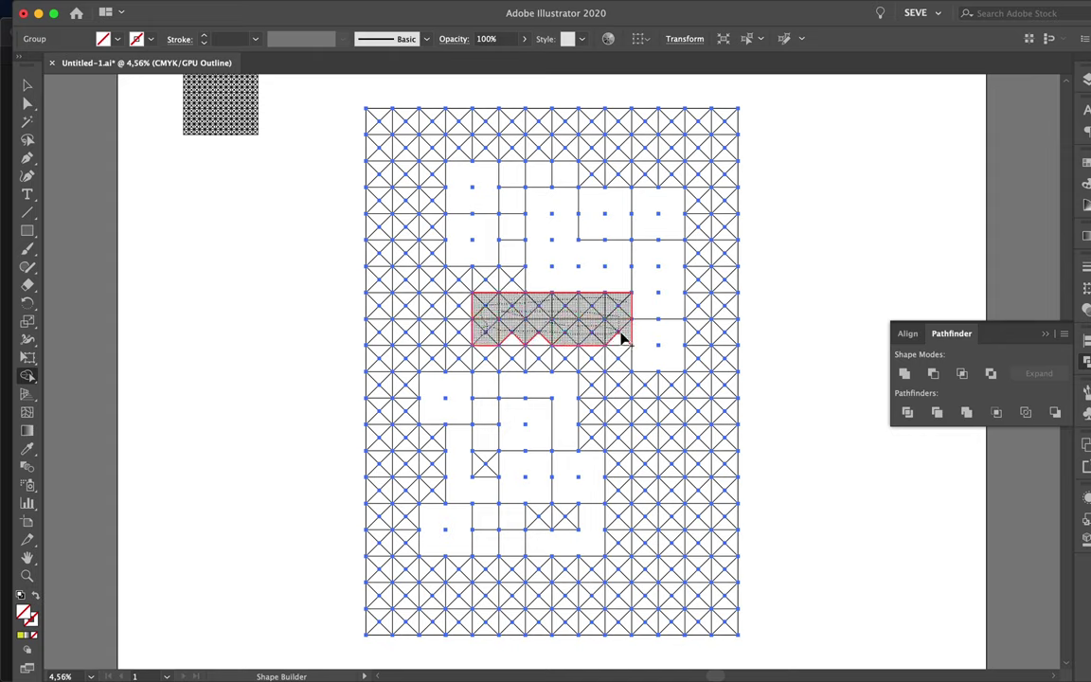
pyautogui.moveTo(532, 341); pyautogui.dragTo(505, 339)
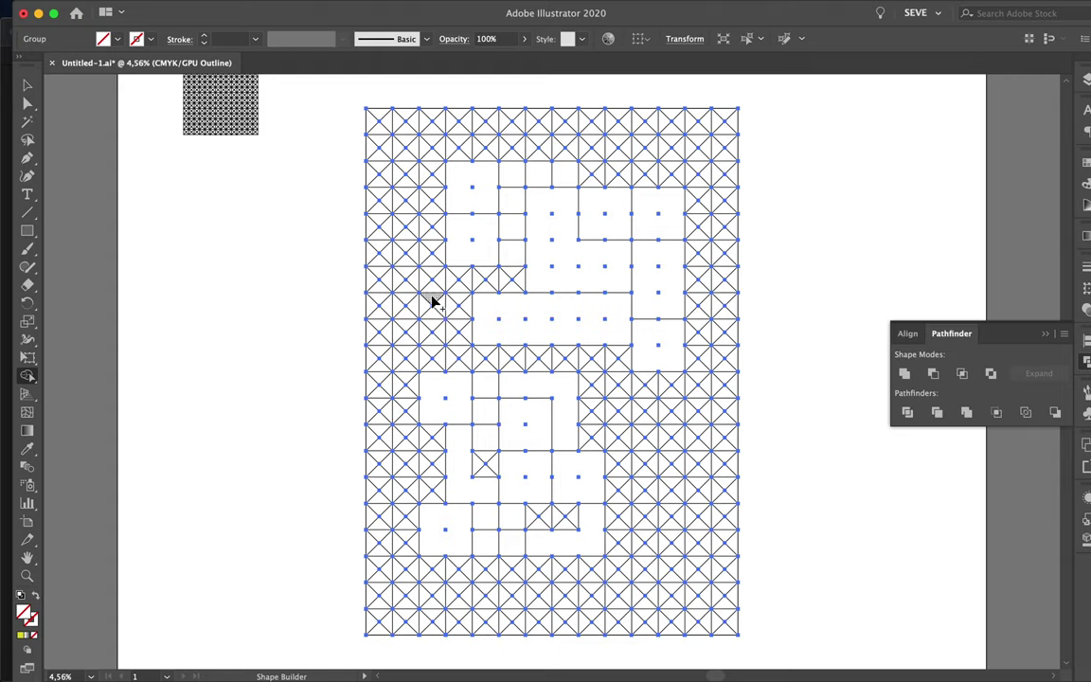
pyautogui.moveTo(428, 275)
pyautogui.mouseDown()
pyautogui.moveTo(443, 281)
pyautogui.moveTo(451, 344)
pyautogui.moveTo(451, 322)
pyautogui.mouseUp()
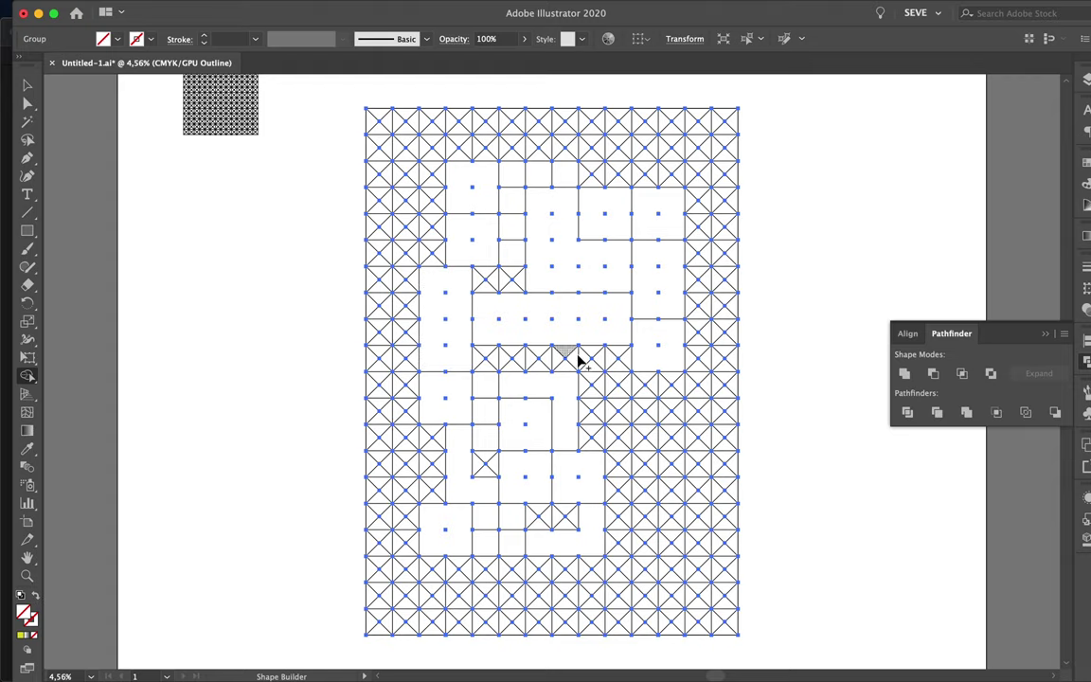
pyautogui.moveTo(591, 379)
pyautogui.mouseDown()
pyautogui.moveTo(613, 379)
pyautogui.moveTo(606, 422)
pyautogui.moveTo(589, 384)
pyautogui.moveTo(662, 414)
pyautogui.moveTo(662, 383)
pyautogui.moveTo(647, 385)
pyautogui.mouseUp()
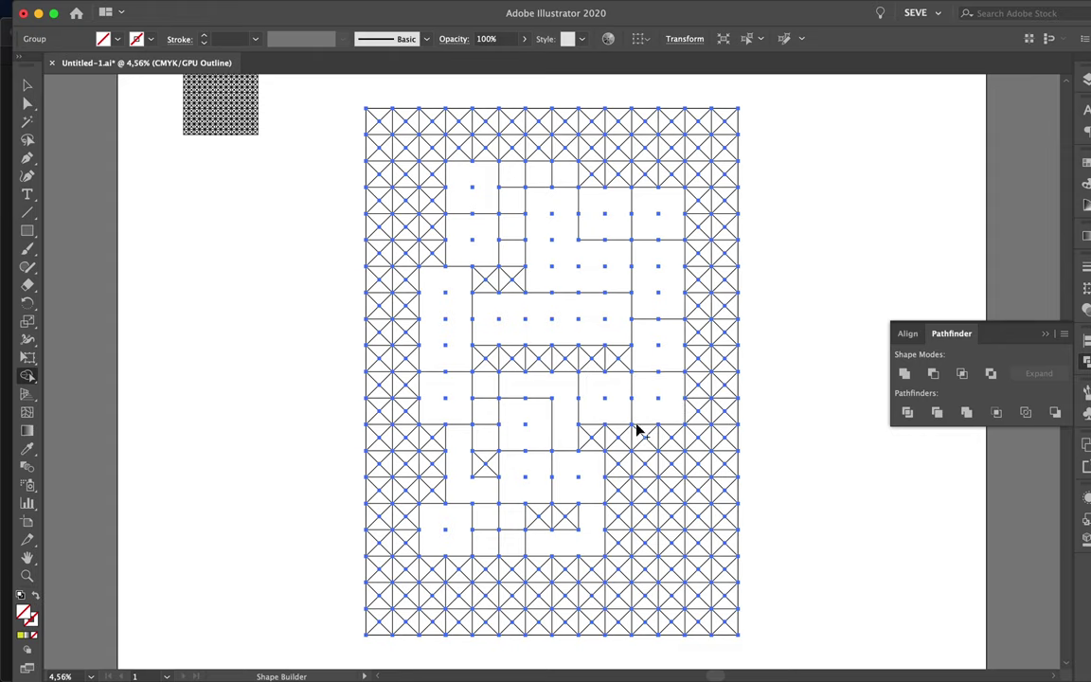
pyautogui.moveTo(589, 435)
pyautogui.mouseDown()
pyautogui.moveTo(625, 448)
pyautogui.moveTo(614, 530)
pyautogui.moveTo(627, 553)
pyautogui.moveTo(653, 523)
pyautogui.moveTo(628, 519)
pyautogui.moveTo(668, 516)
pyautogui.moveTo(677, 545)
pyautogui.mouseUp()
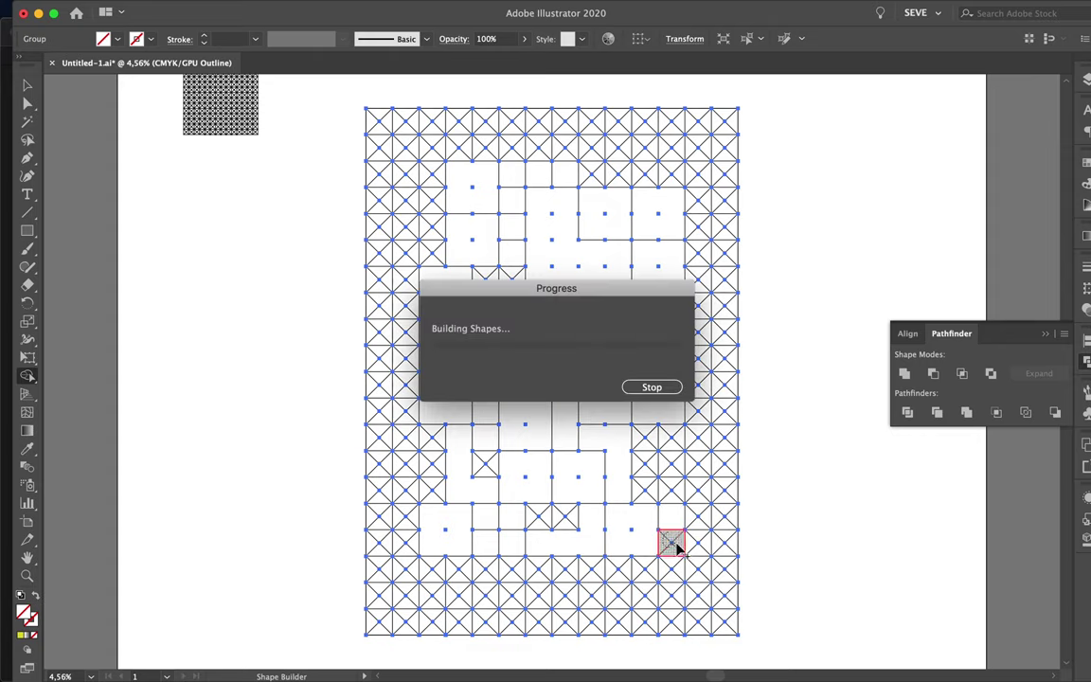
pyautogui.moveTo(639, 441)
pyautogui.mouseDown()
pyautogui.moveTo(667, 439)
pyautogui.moveTo(660, 497)
pyautogui.moveTo(640, 457)
pyautogui.moveTo(652, 453)
pyautogui.mouseUp()
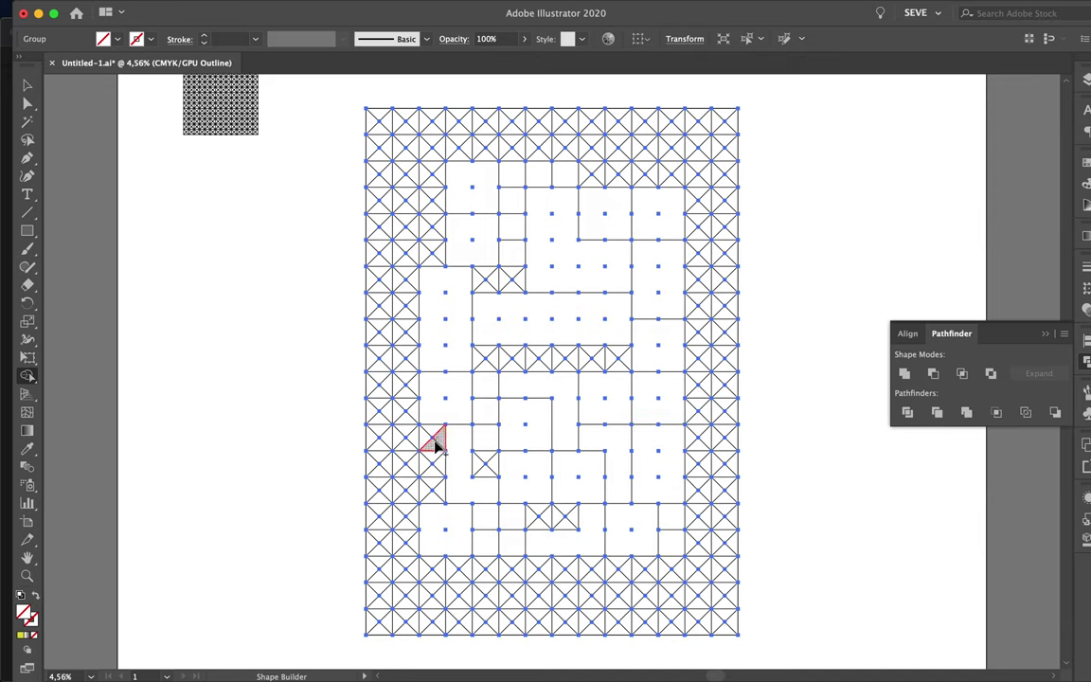
pyautogui.moveTo(434, 445); pyautogui.dragTo(434, 429)
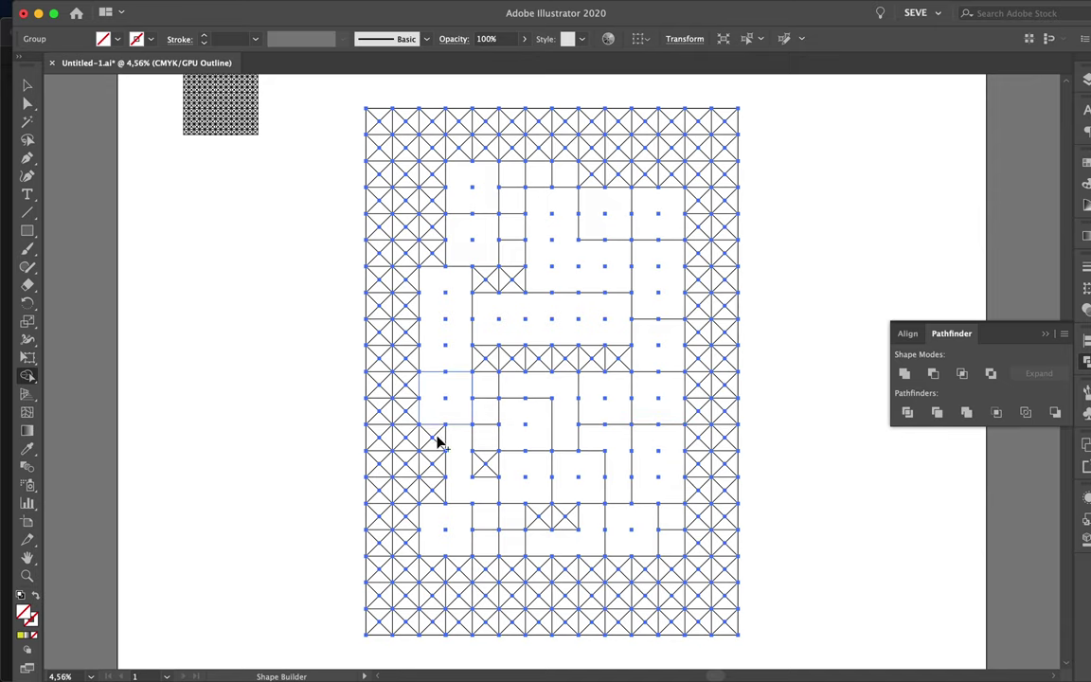
pyautogui.moveTo(445, 360)
pyautogui.mouseDown()
pyautogui.moveTo(450, 285)
pyautogui.moveTo(431, 243)
pyautogui.mouseUp()
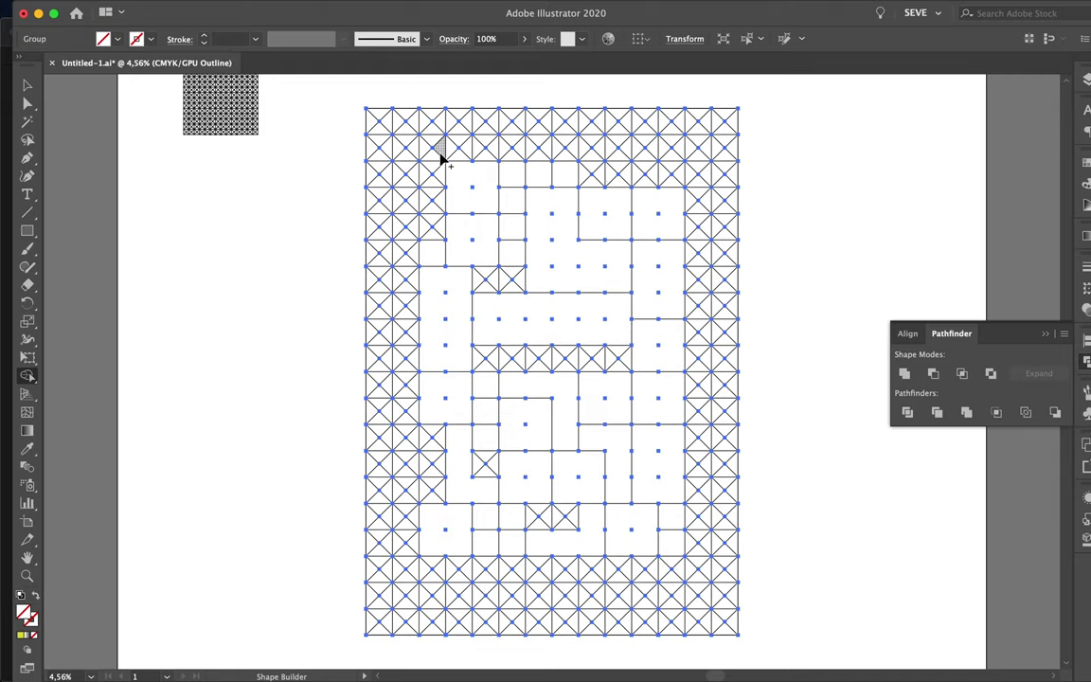
# - Switch to full preview and Live Paint the upper-left square red, the L blue, a tall cell black
pyautogui.hotkey('ctrl', 'y')
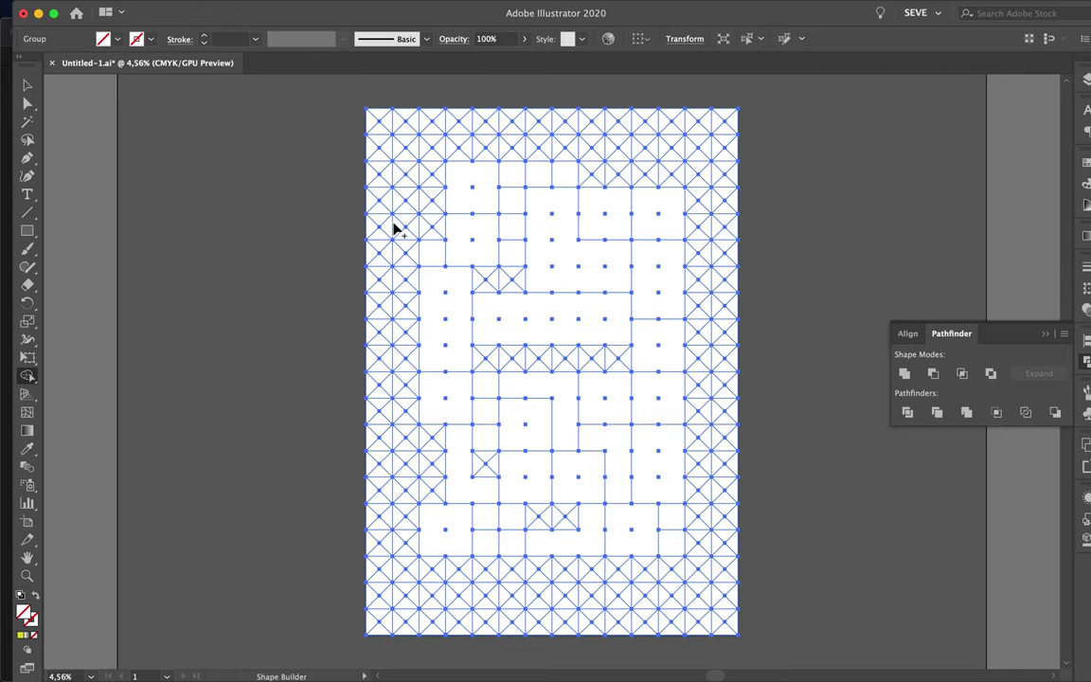
pyautogui.press('k')
pyautogui.press('Right')
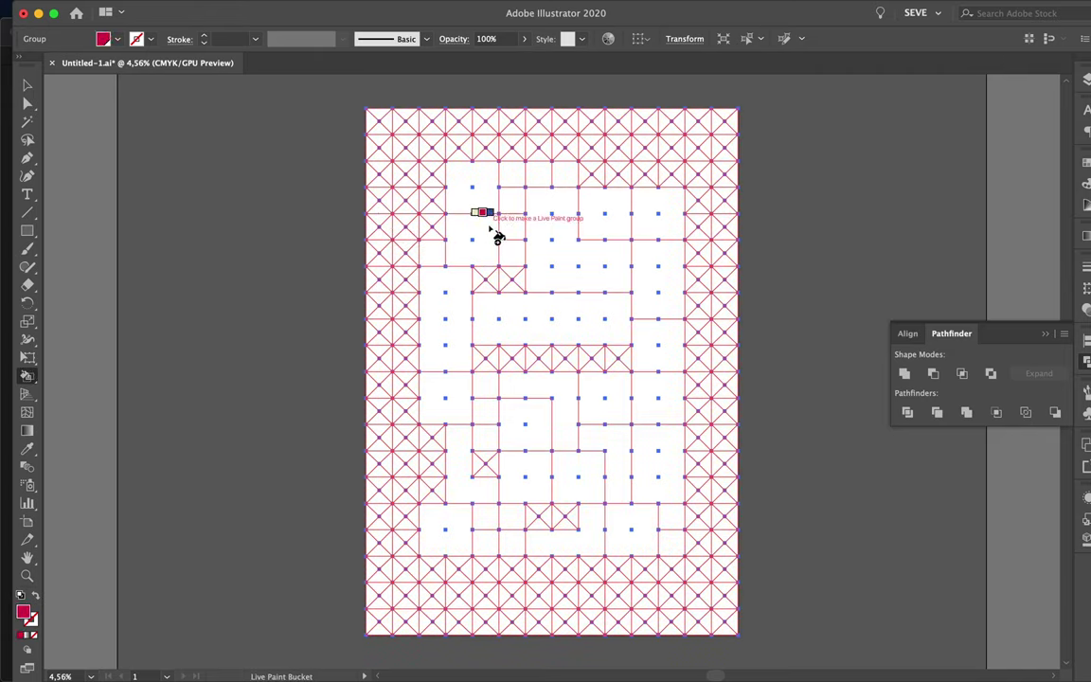
pyautogui.click(492, 237)
pyautogui.press('Right')
pyautogui.click(554, 268)
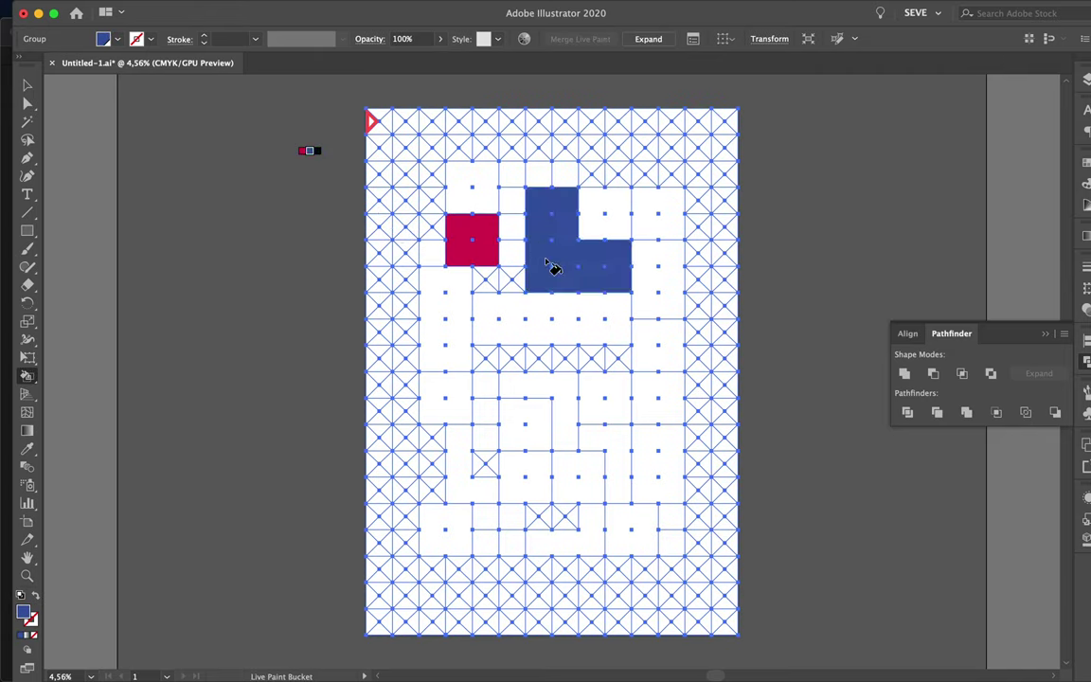
pyautogui.press('Right')
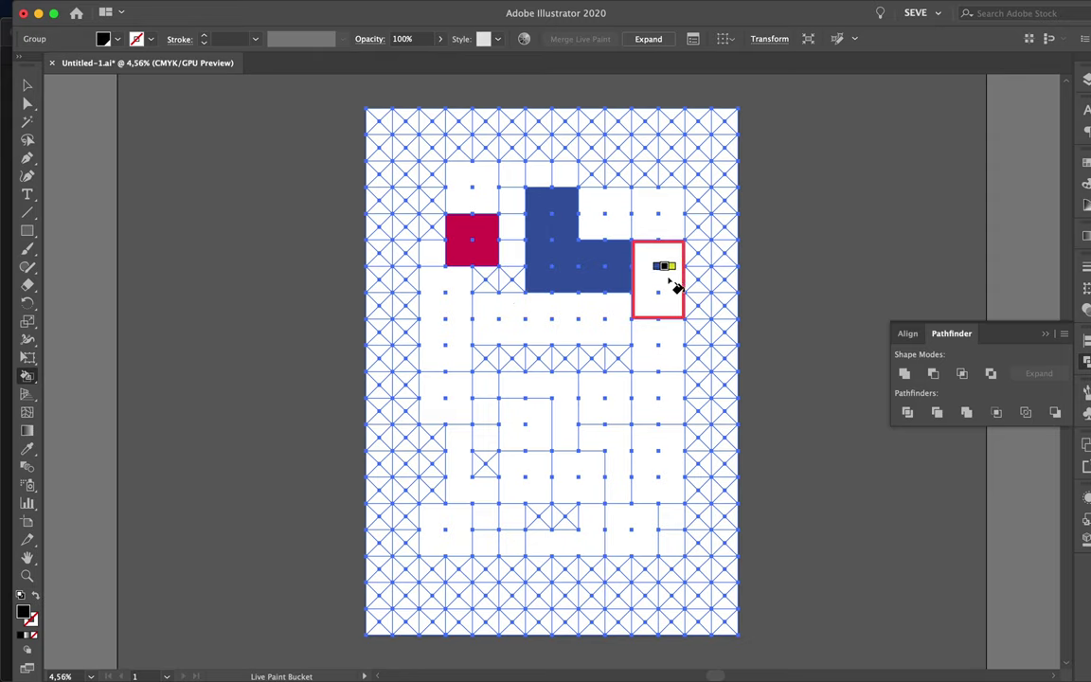
pyautogui.click(663, 287)
# - Paint the top-right squares yellow and red, the middle L red, and its inner square blue
pyautogui.press('Right')
pyautogui.click(623, 229)
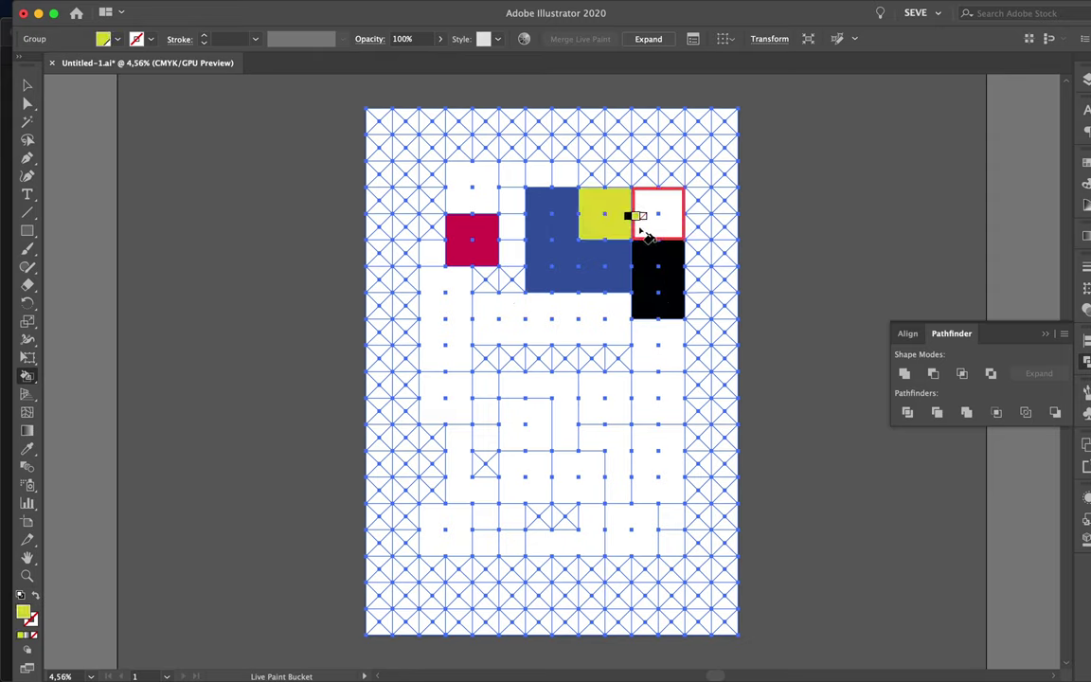
pyautogui.click(640, 224)
pyautogui.press('Right')
pyautogui.press('Right')
pyautogui.press('Right')
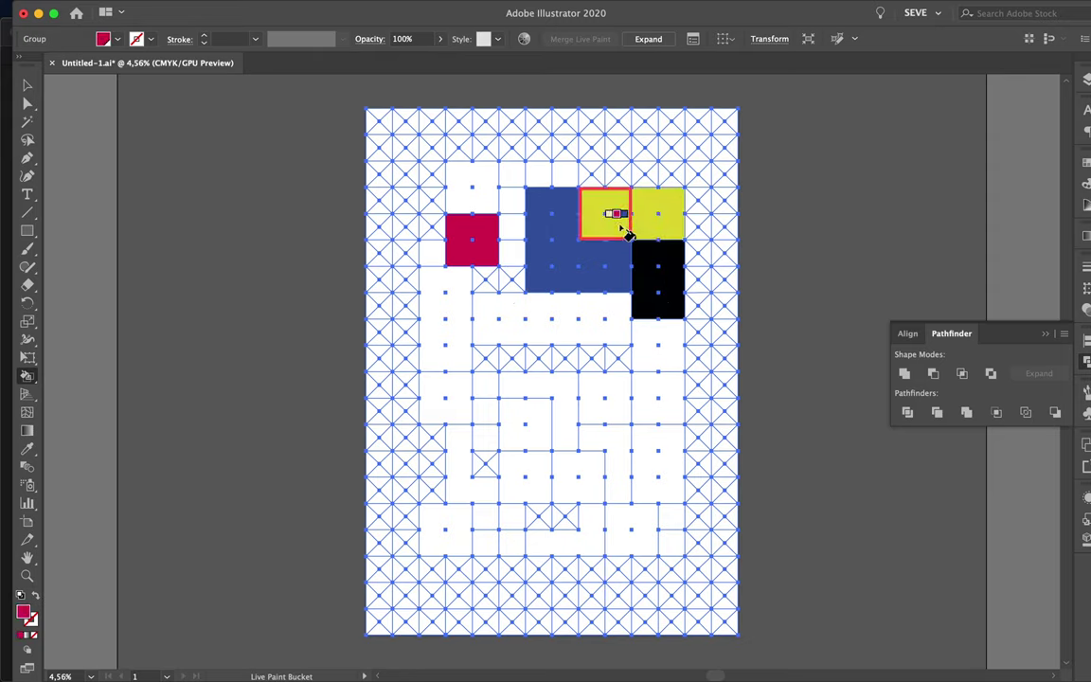
pyautogui.click(622, 229)
pyautogui.click(564, 453)
pyautogui.press('Left')
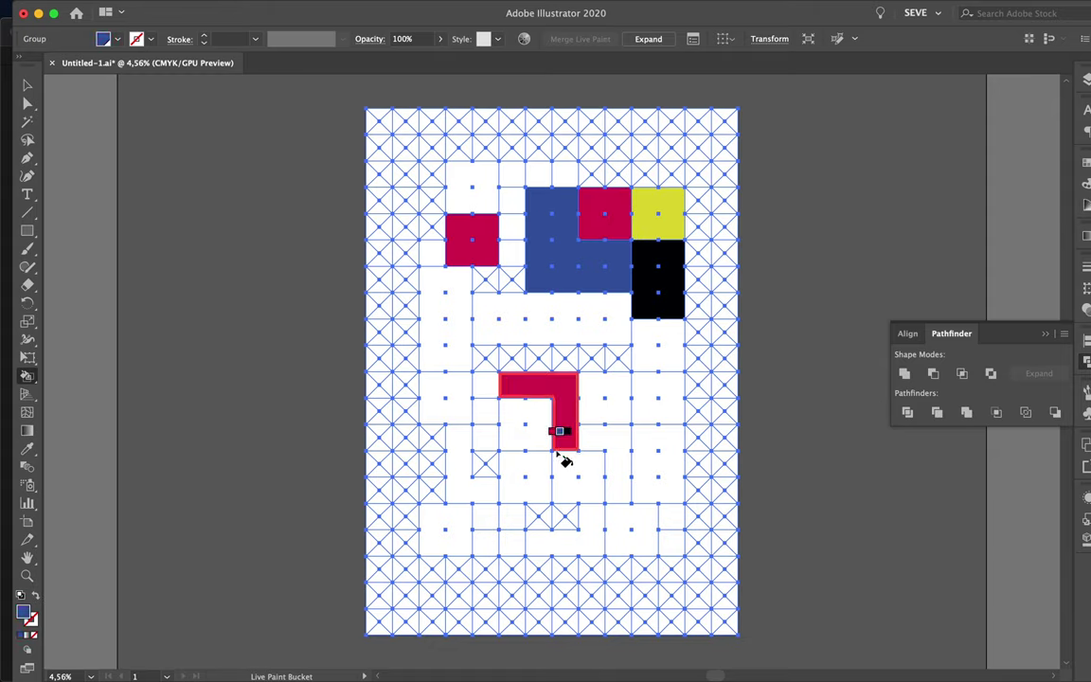
pyautogui.click(532, 434)
# - Paint a lower-left block blue, two L regions black, and three lower squares yellow
pyautogui.click(463, 523)
pyautogui.press('Right')
pyautogui.click(464, 492)
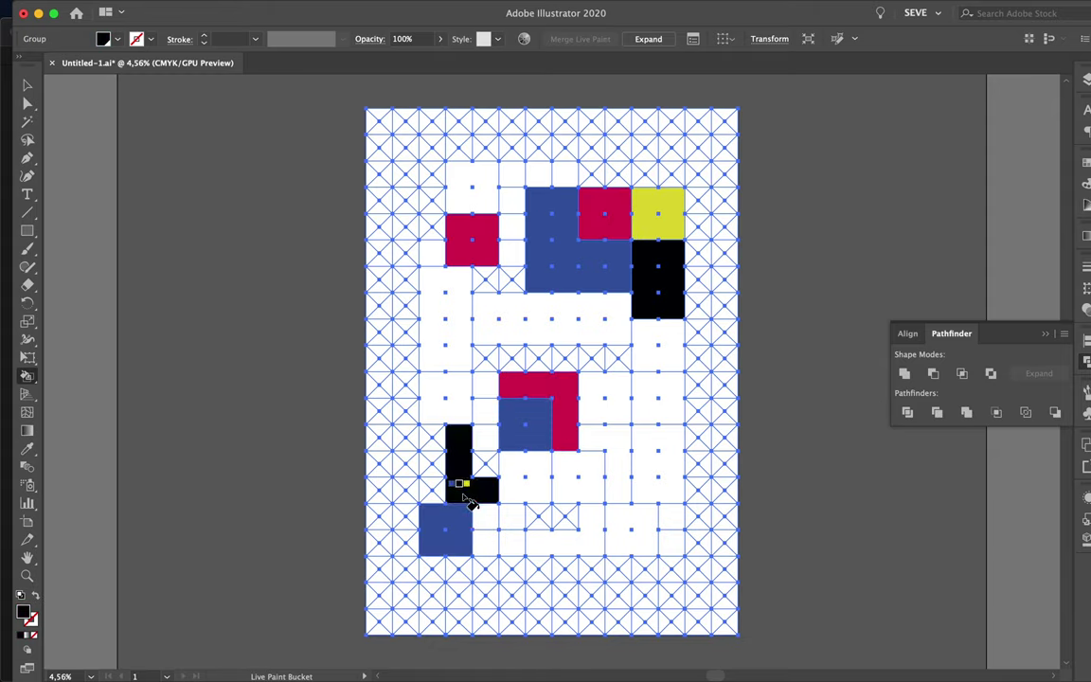
pyautogui.click(590, 516)
pyautogui.press('Right')
pyautogui.click(512, 516)
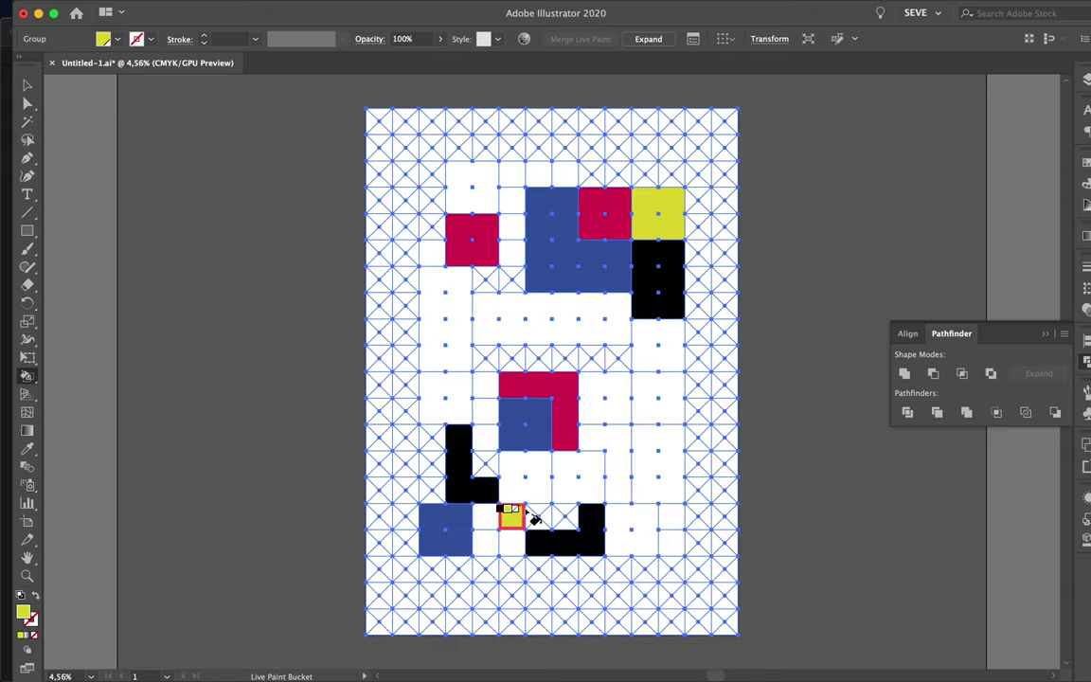
pyautogui.click(577, 474)
pyautogui.click(653, 397)
# - Paint the tall left column black, three blocks blue, and the right and bottom cells red
pyautogui.press('Left')
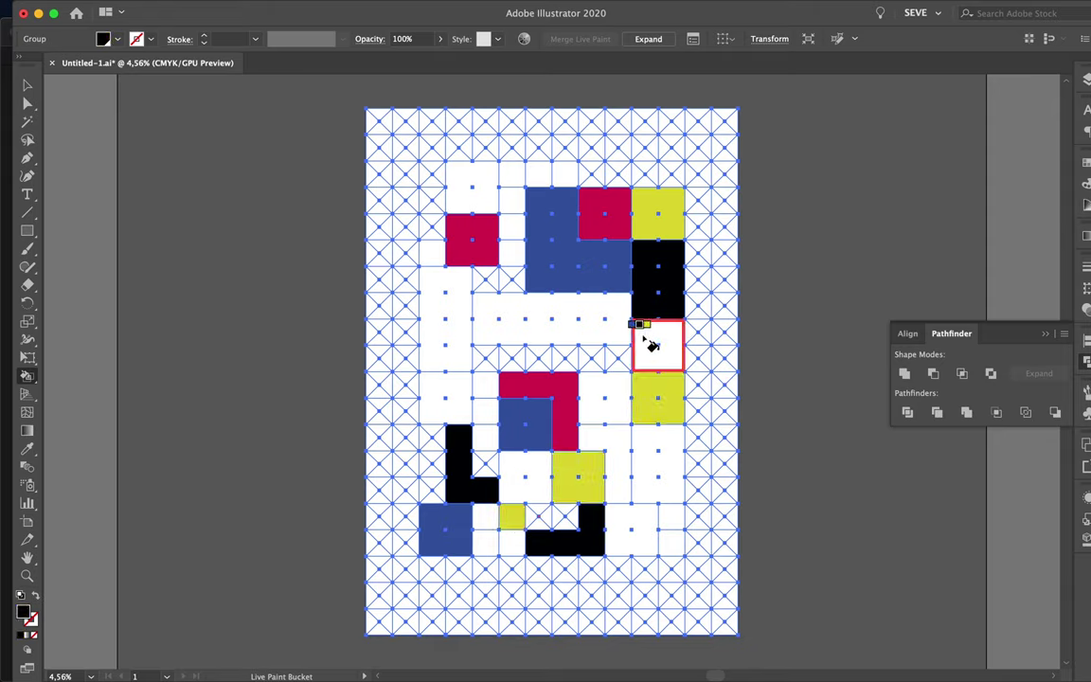
pyautogui.click(434, 352)
pyautogui.press('Left')
pyautogui.click(449, 392)
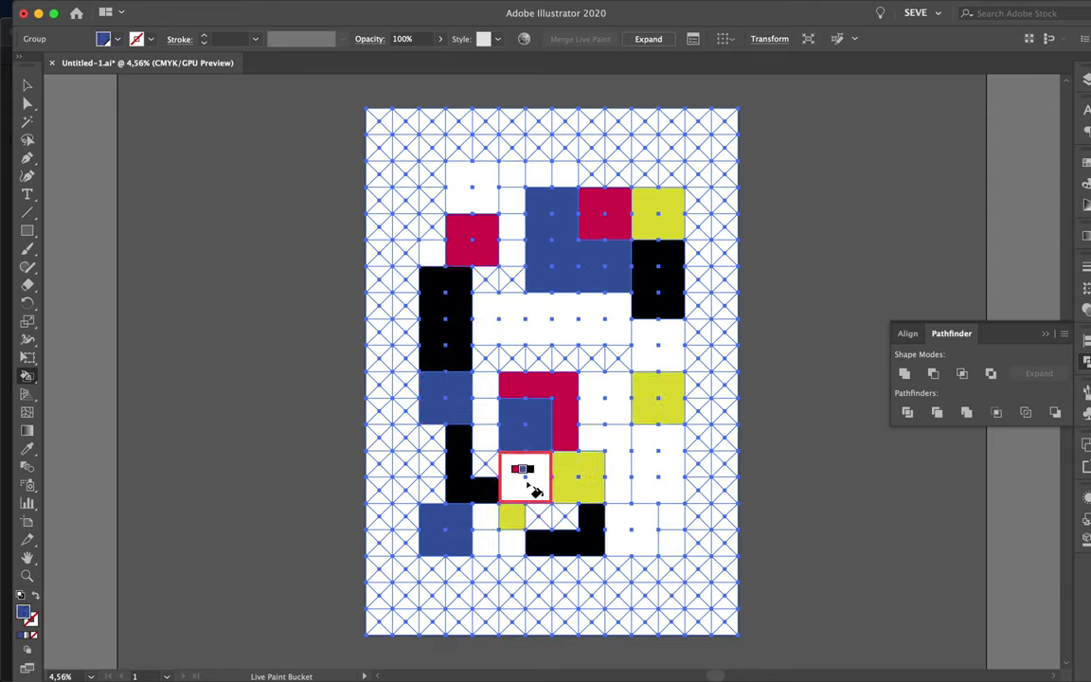
pyautogui.click(510, 540)
pyautogui.click(626, 523)
pyautogui.press('Left')
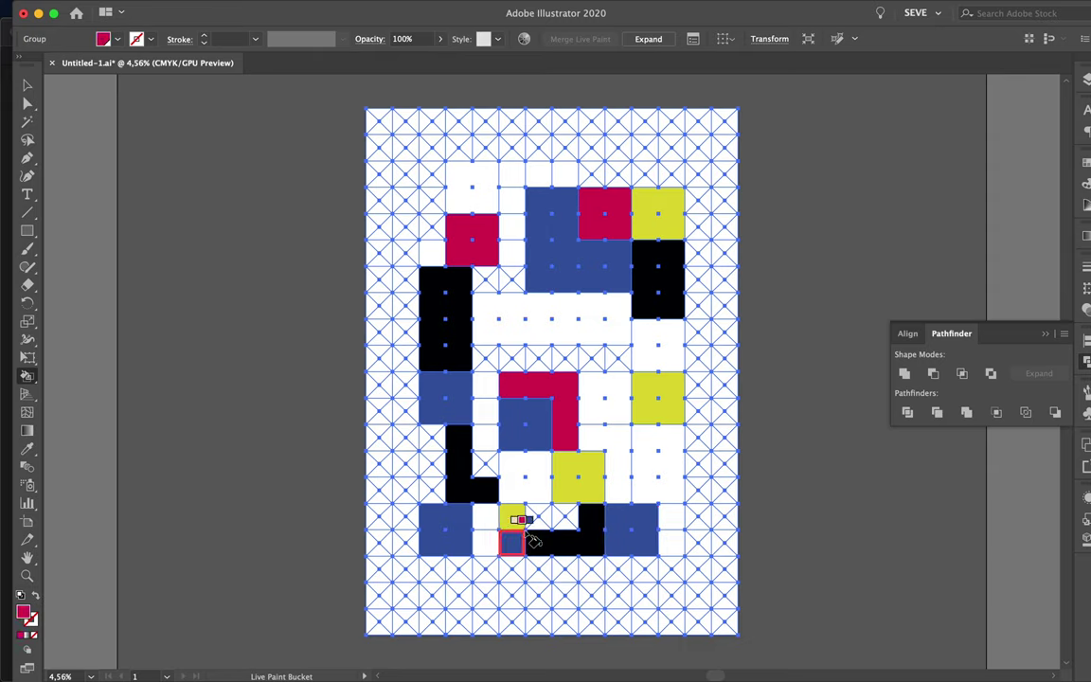
pyautogui.click(485, 542)
pyautogui.click(668, 473)
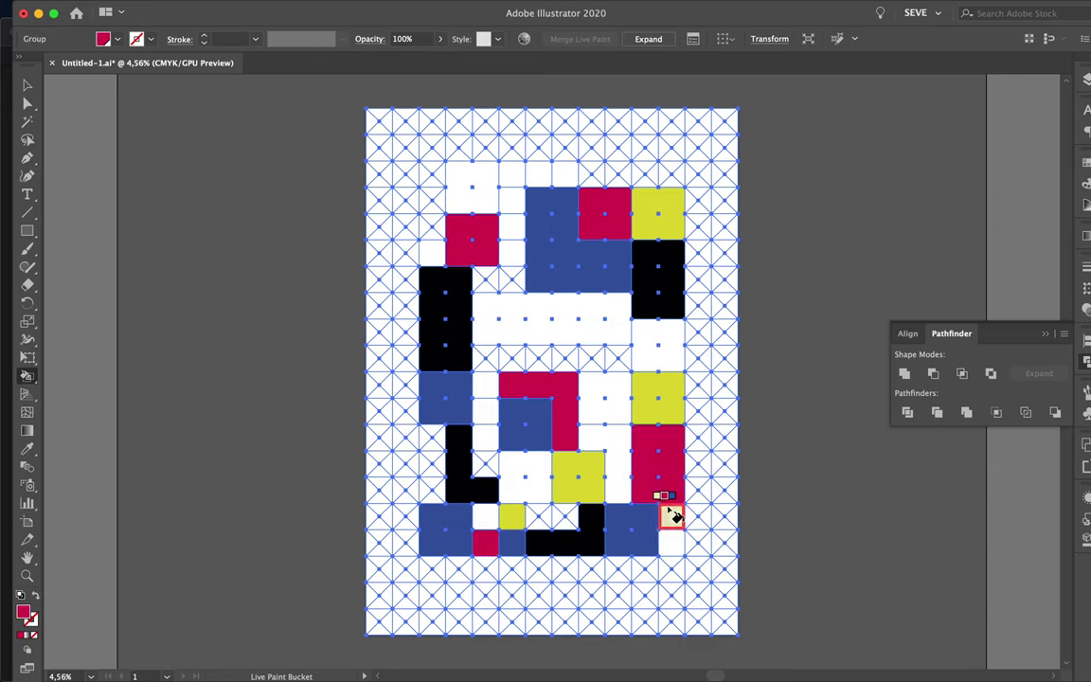
pyautogui.click(669, 542)
# - Undo an accidental yellow background fill, then paint the top-left square blue and middle strip yellow
pyautogui.press('Left')
pyautogui.press('Left')
pyautogui.press('Right')
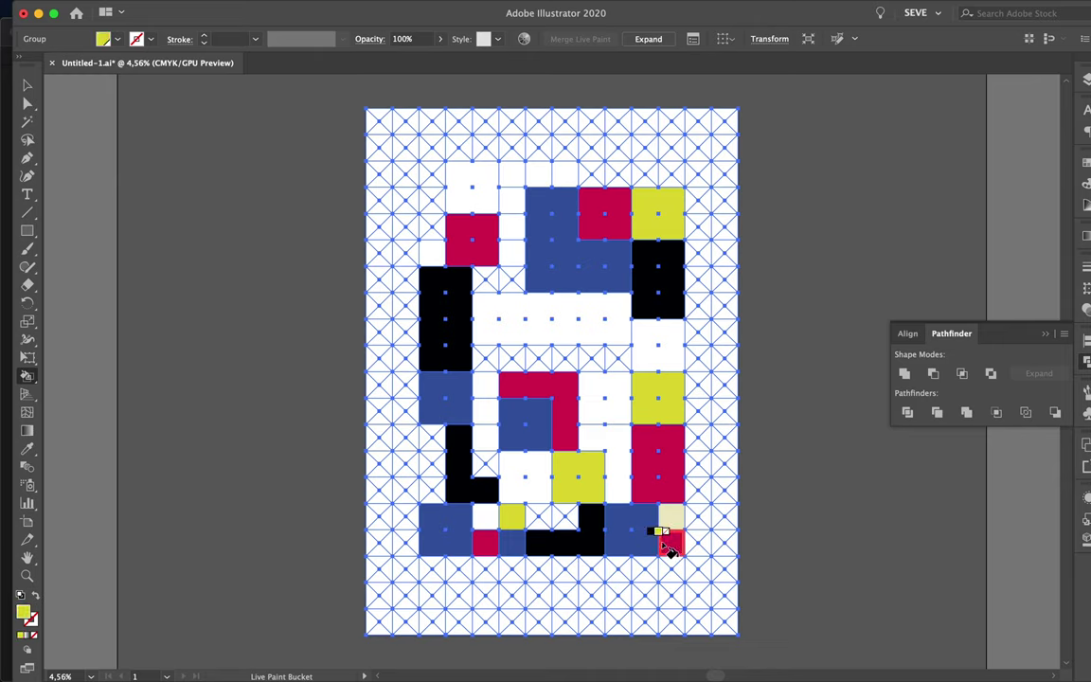
pyautogui.doubleClick(536, 324)
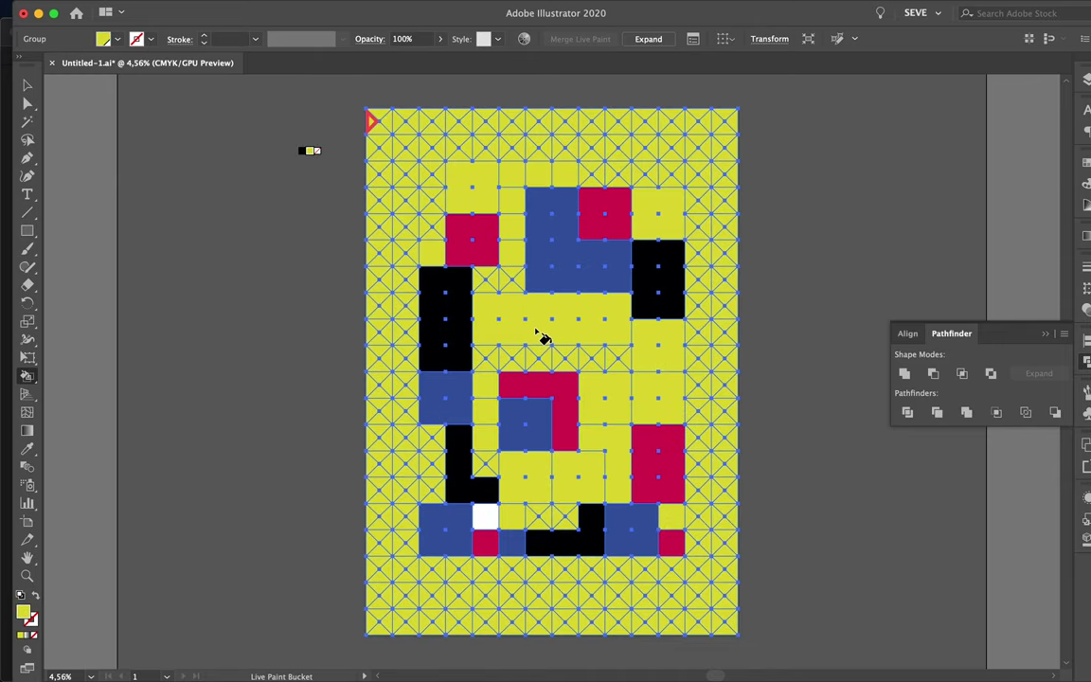
pyautogui.hotkey('ctrl', 'z')
pyautogui.press('Left')
pyautogui.press('Left')
pyautogui.press('Left')
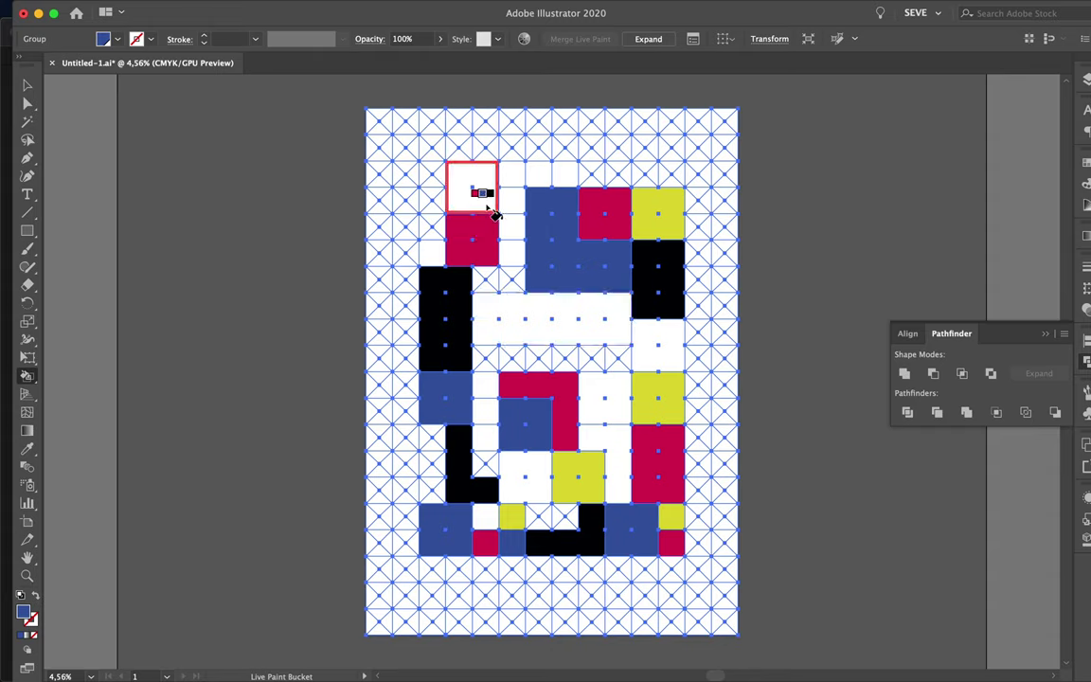
pyautogui.click(488, 207)
pyautogui.press('Left')
pyautogui.click(644, 346)
pyautogui.press('Left')
pyautogui.click(606, 327)
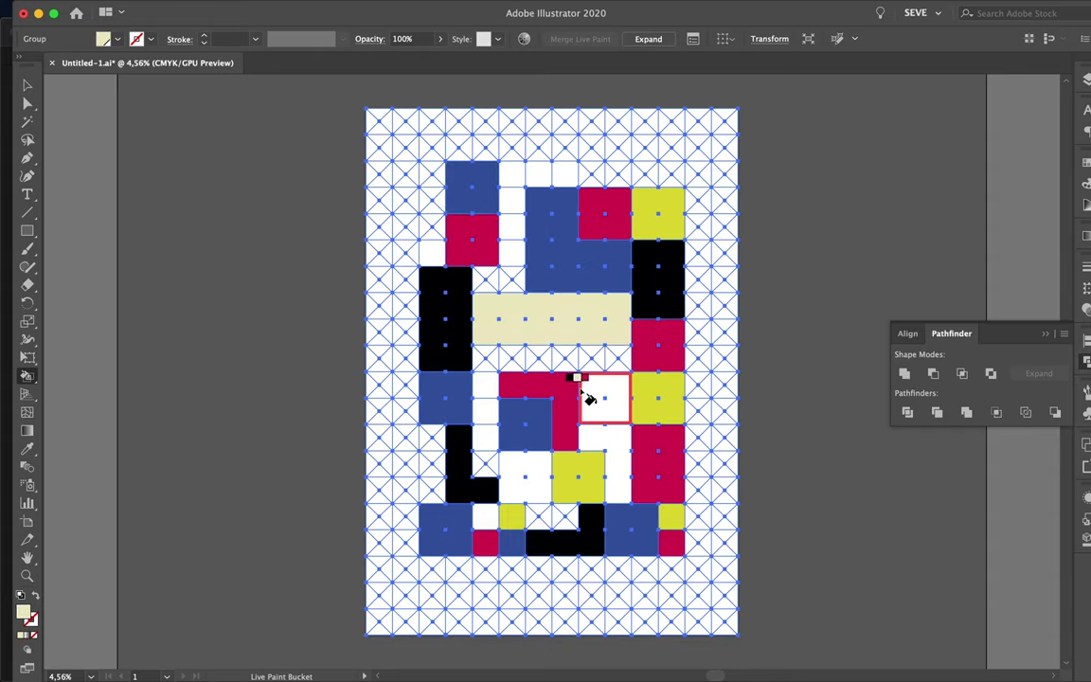
pyautogui.press('Right')
pyautogui.press('Right')
pyautogui.press('Right')
pyautogui.press('Right')
pyautogui.click(563, 330)
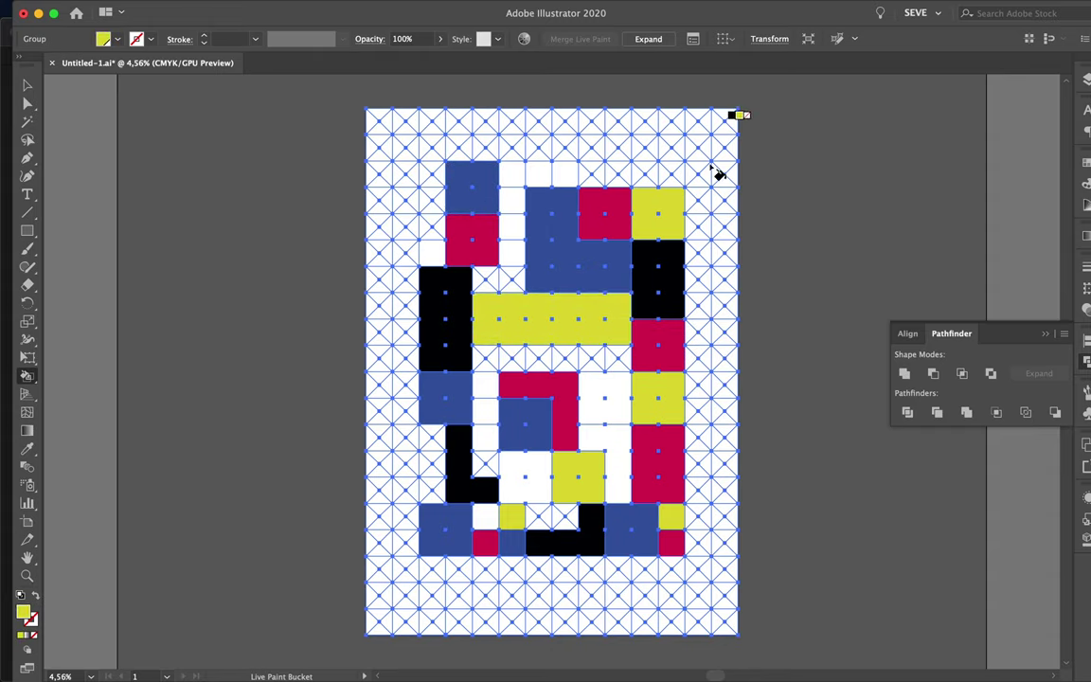
# - Paint a square blue, the hook region black, and three small cells red
pyautogui.press('Left')
pyautogui.press('Left')
pyautogui.click(594, 402)
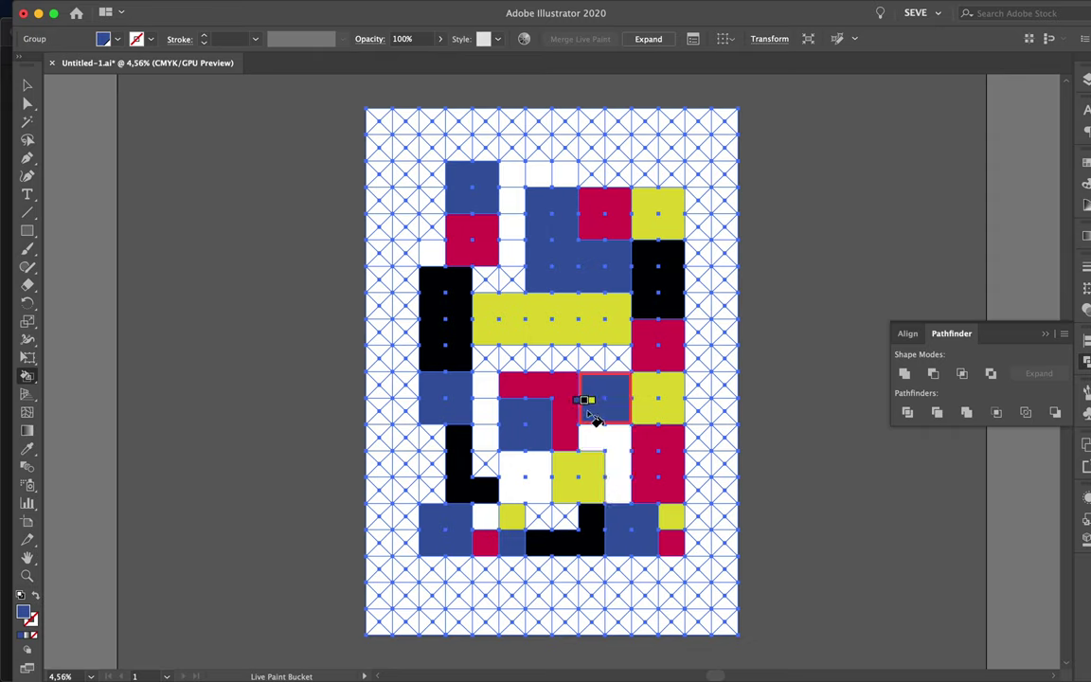
pyautogui.press('Right')
pyautogui.click(597, 433)
pyautogui.press('Left')
pyautogui.press('Left')
pyautogui.click(542, 481)
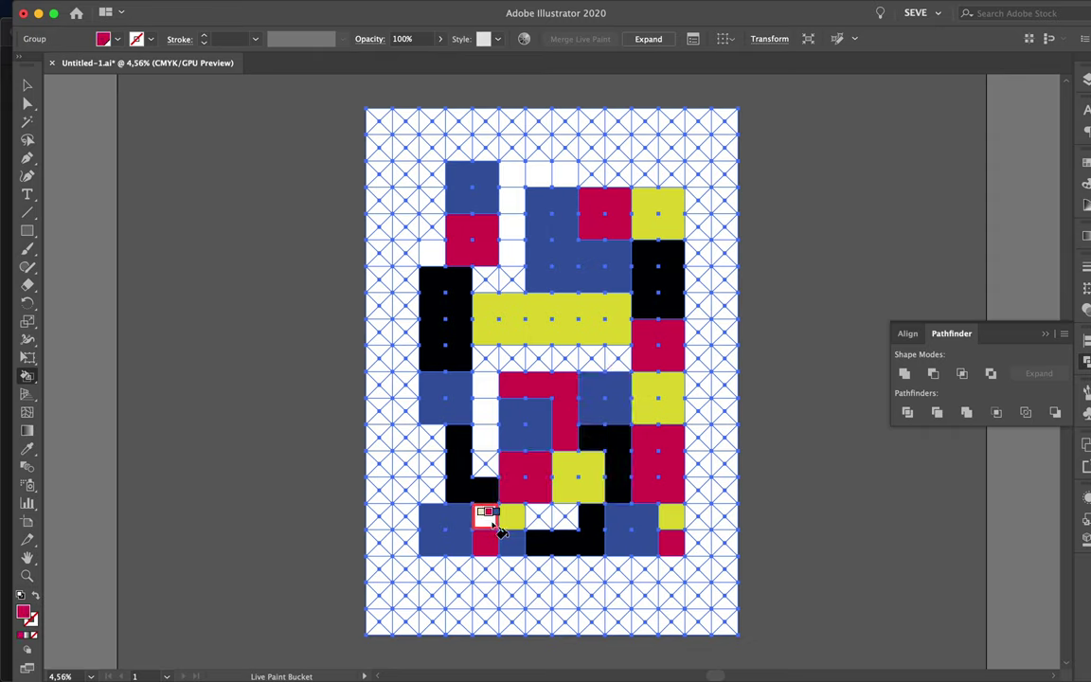
pyautogui.press('Right')
pyautogui.press('Right')
pyautogui.press('Right')
pyautogui.press('Right')
pyautogui.press('Left')
pyautogui.press('Left')
pyautogui.click(489, 521)
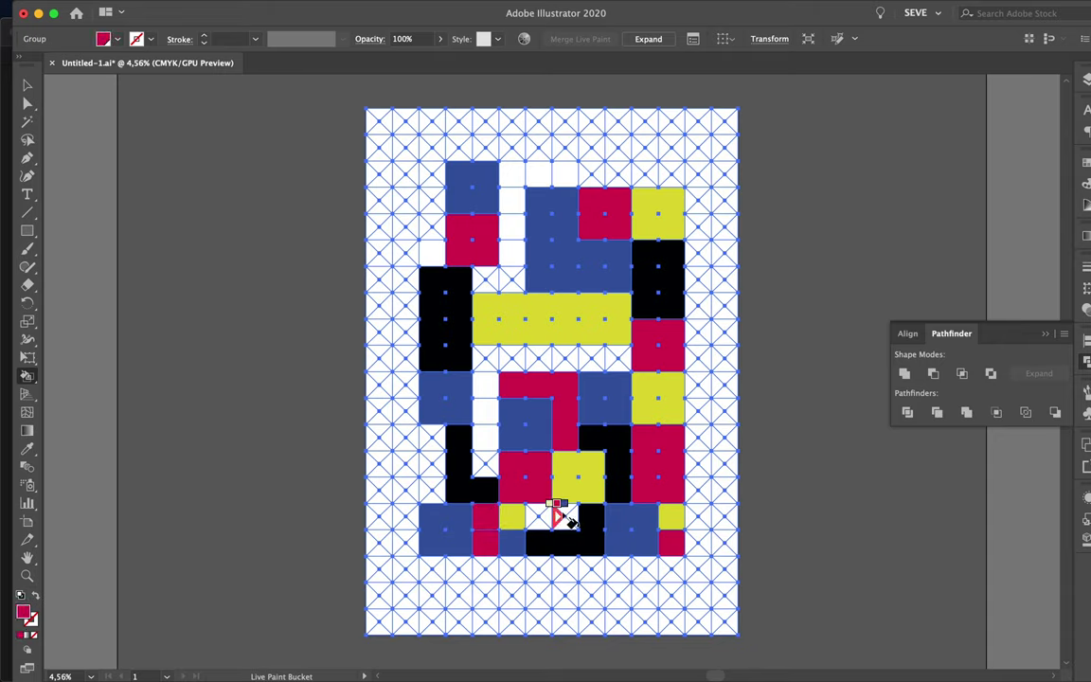
pyautogui.click(491, 434)
# - Paint a small left cell yellow and the narrow upper-left and top cells black
pyautogui.press('Right')
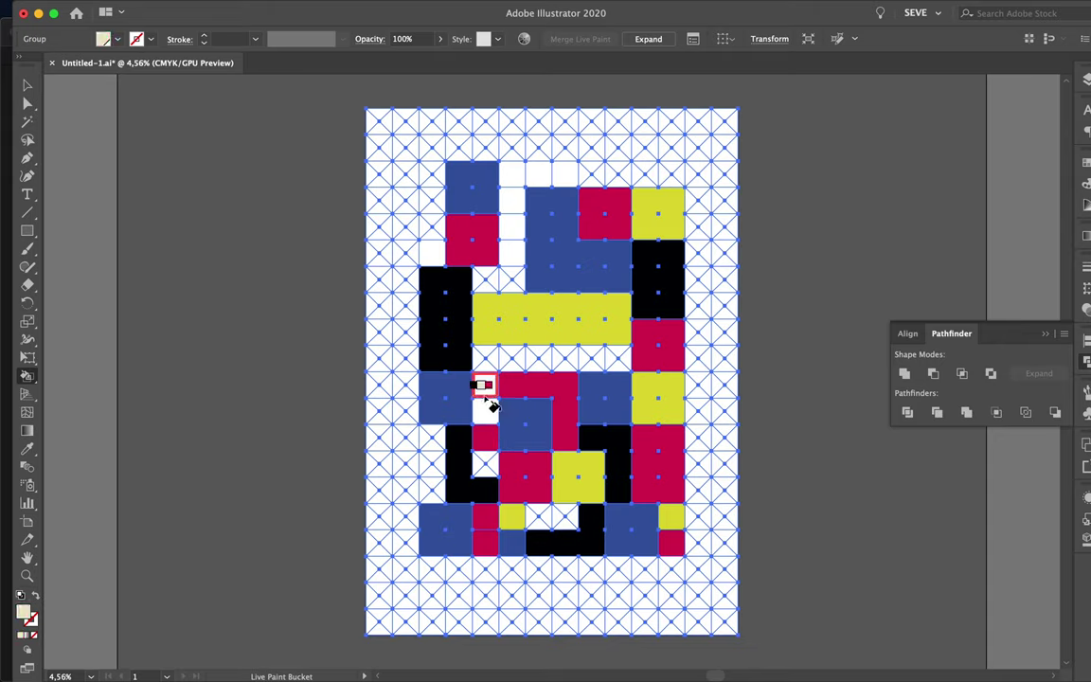
pyautogui.press('Right')
pyautogui.press('Right')
pyautogui.click(484, 387)
pyautogui.press('Left')
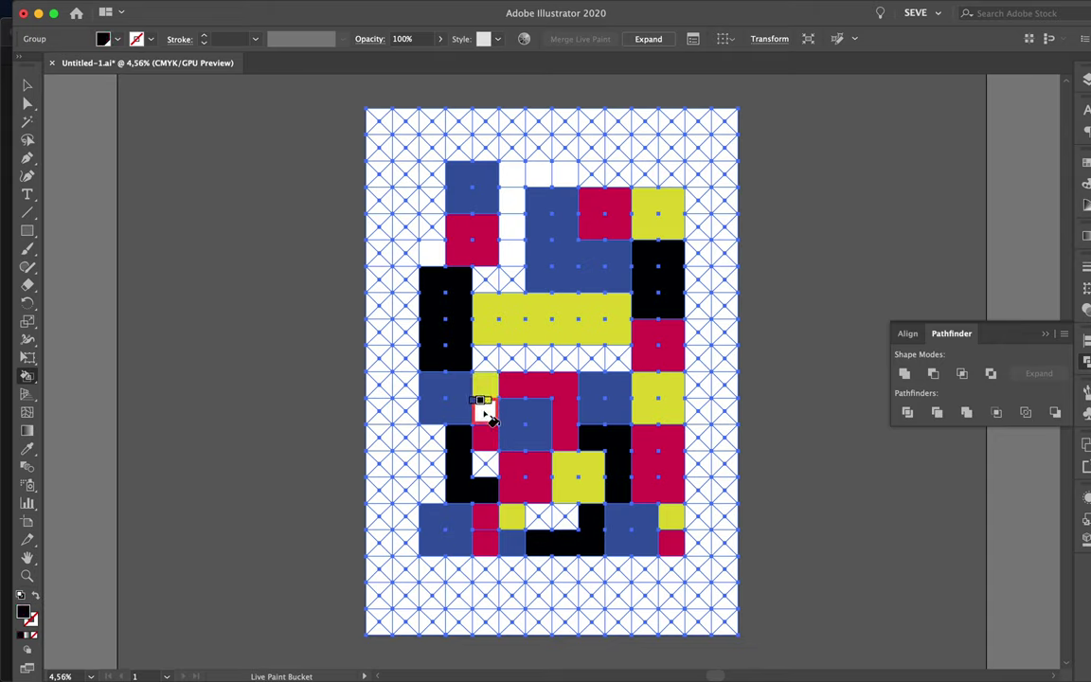
pyautogui.click(485, 412)
pyautogui.click(513, 251)
pyautogui.click(512, 203)
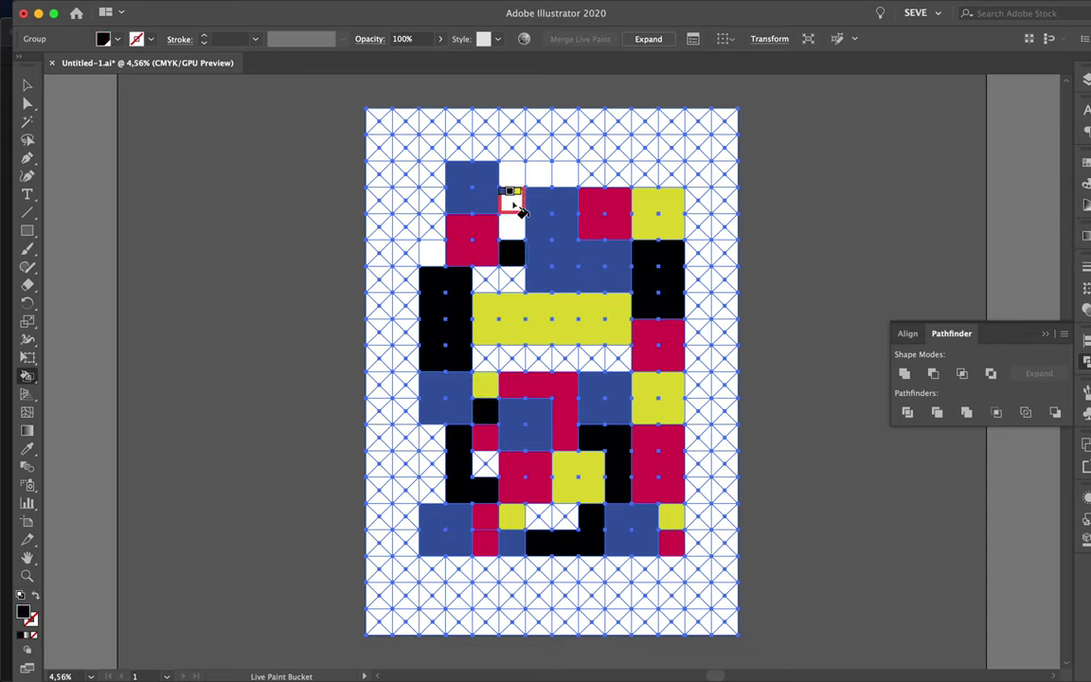
pyautogui.click(560, 178)
# - Paint the last empty top cells red and yellow and return to the Selection tool
pyautogui.press('Left')
pyautogui.press('Left')
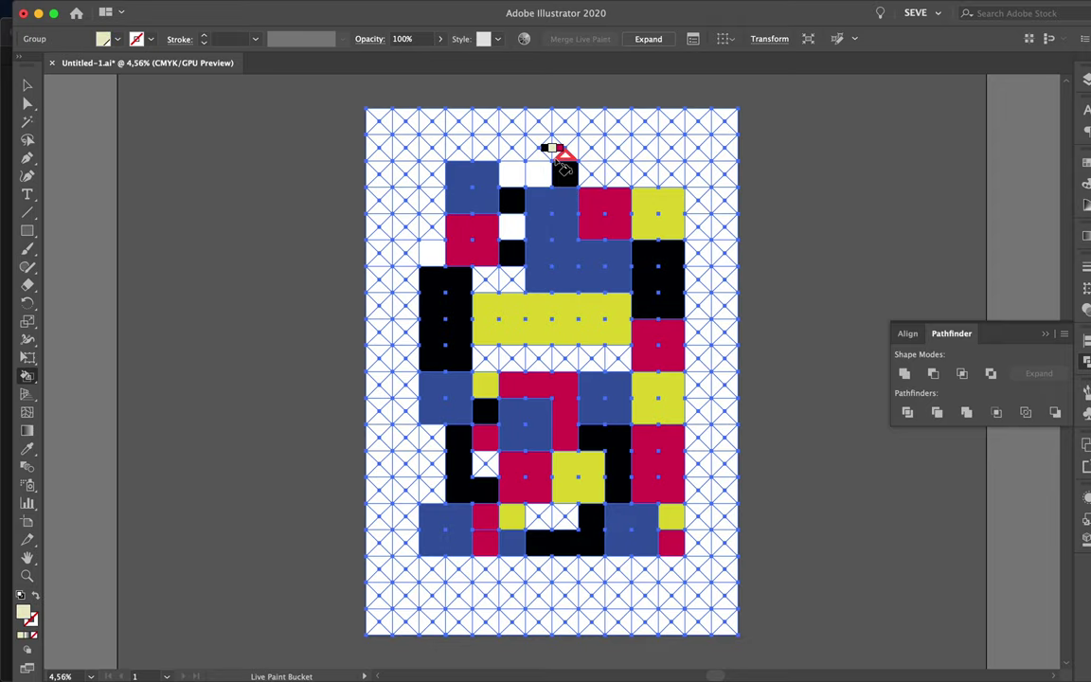
pyautogui.click(511, 225)
pyautogui.press('Right')
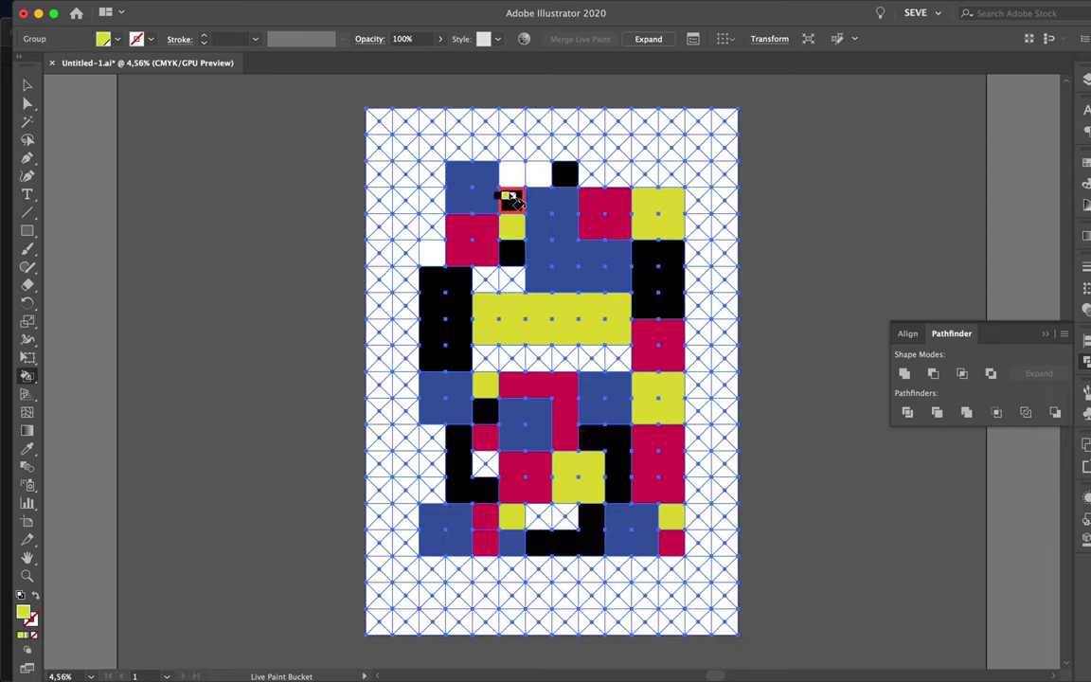
pyautogui.press('Left')
pyautogui.click(511, 174)
pyautogui.press('Right')
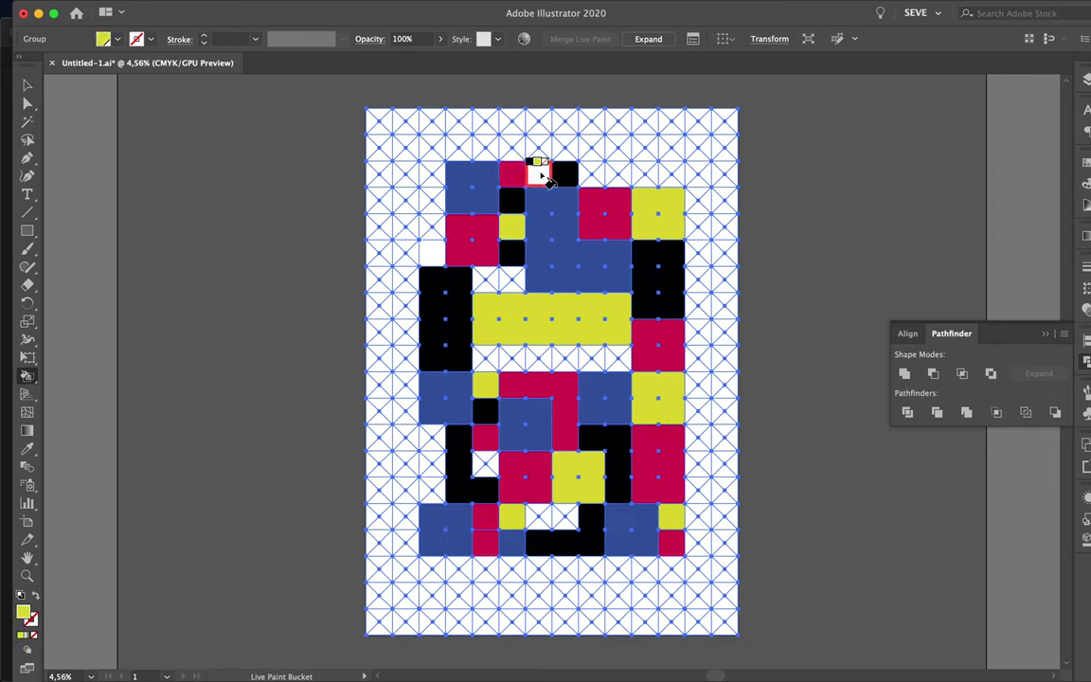
pyautogui.click(538, 174)
pyautogui.press('v')
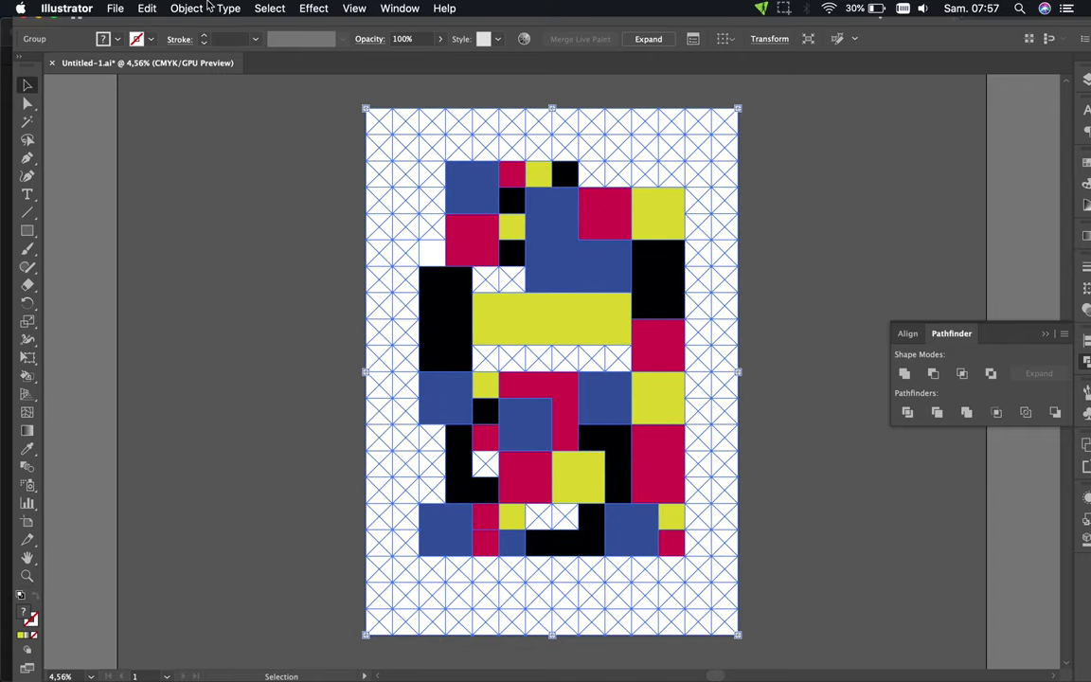
# - Apply Object > Expand to the Live Paint grid and zoom out the view
pyautogui.click(199, 8)
pyautogui.click(214, 175)
pyautogui.press('Return')
pyautogui.scroll(-1, 702, 273)
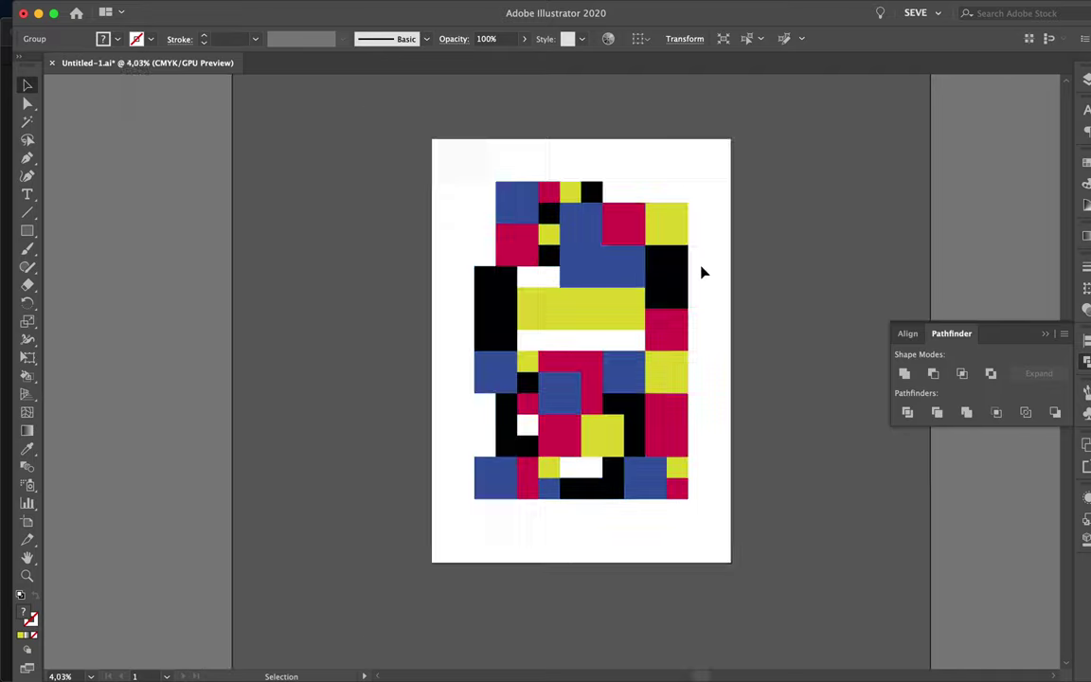
pyautogui.scroll(-1, 702, 273)
pyautogui.press('u')
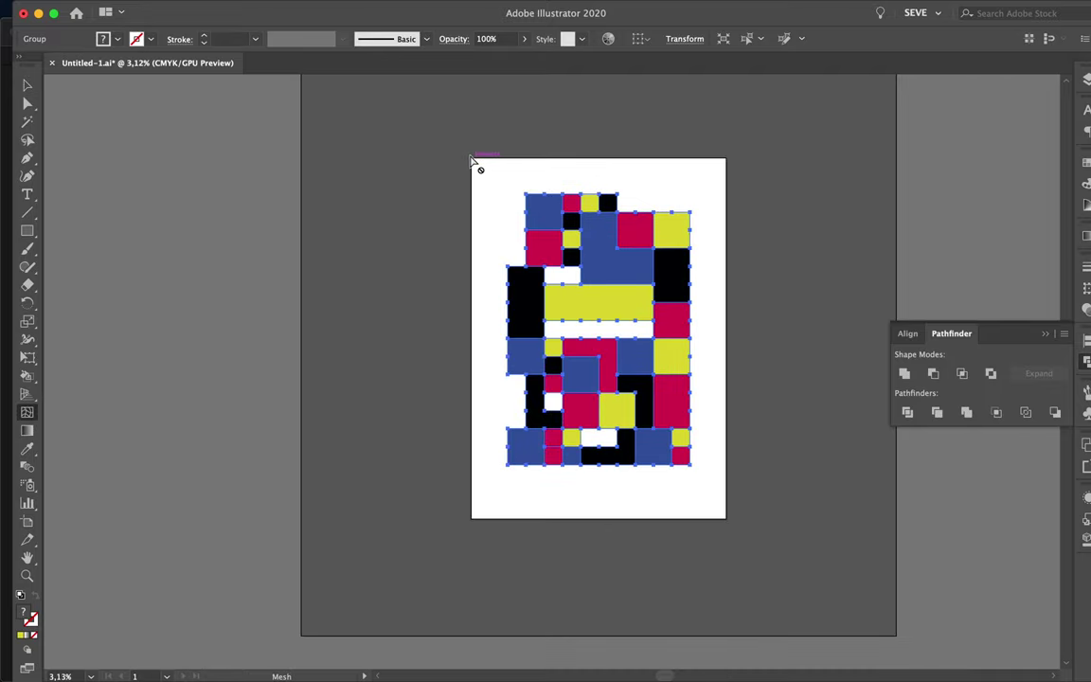
pyautogui.press('m')
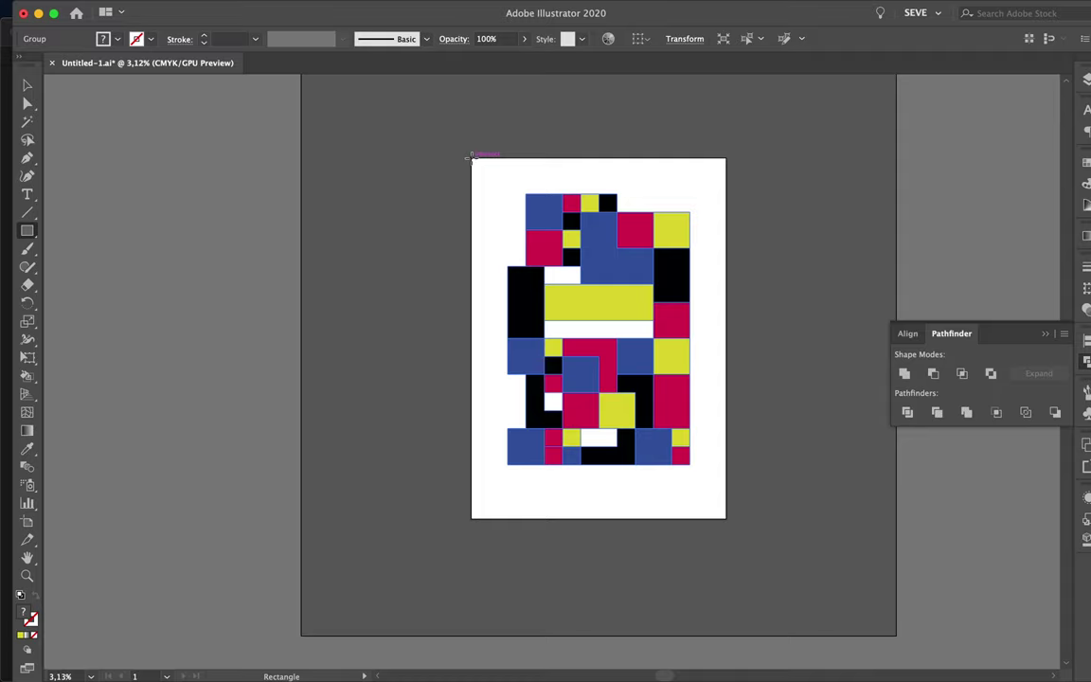
# - Draw an artboard-sized rectangle and move the coloured block group onto Layer 2 above it
pyautogui.moveTo(471, 159); pyautogui.dragTo(726, 518)
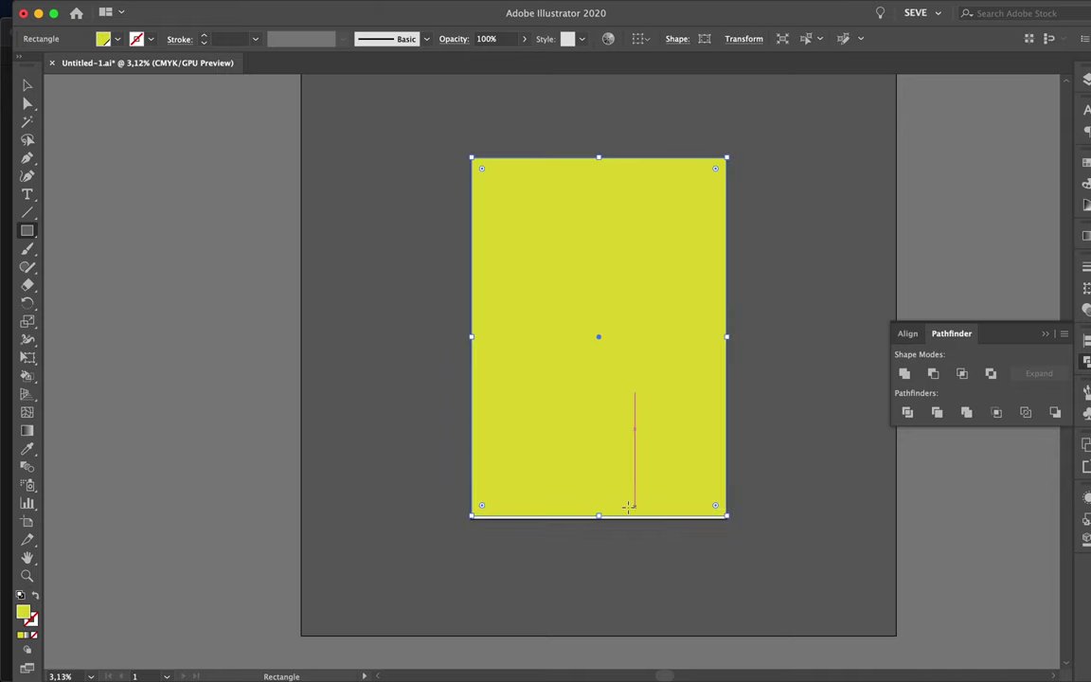
pyautogui.press('v')
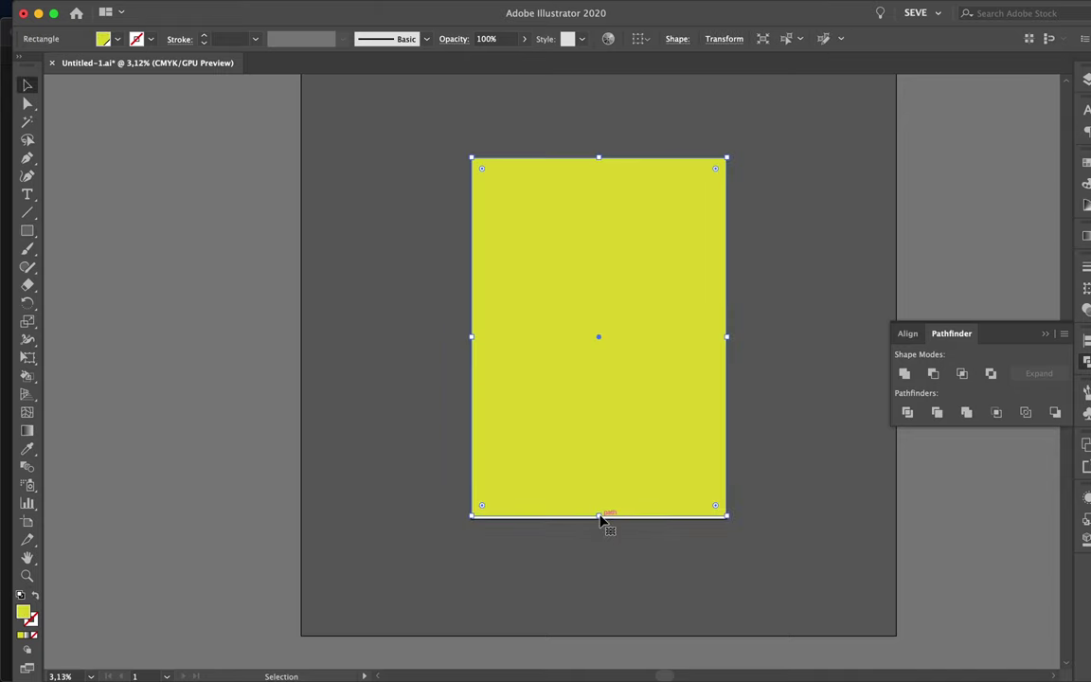
pyautogui.moveTo(600, 516); pyautogui.dragTo(599, 520)
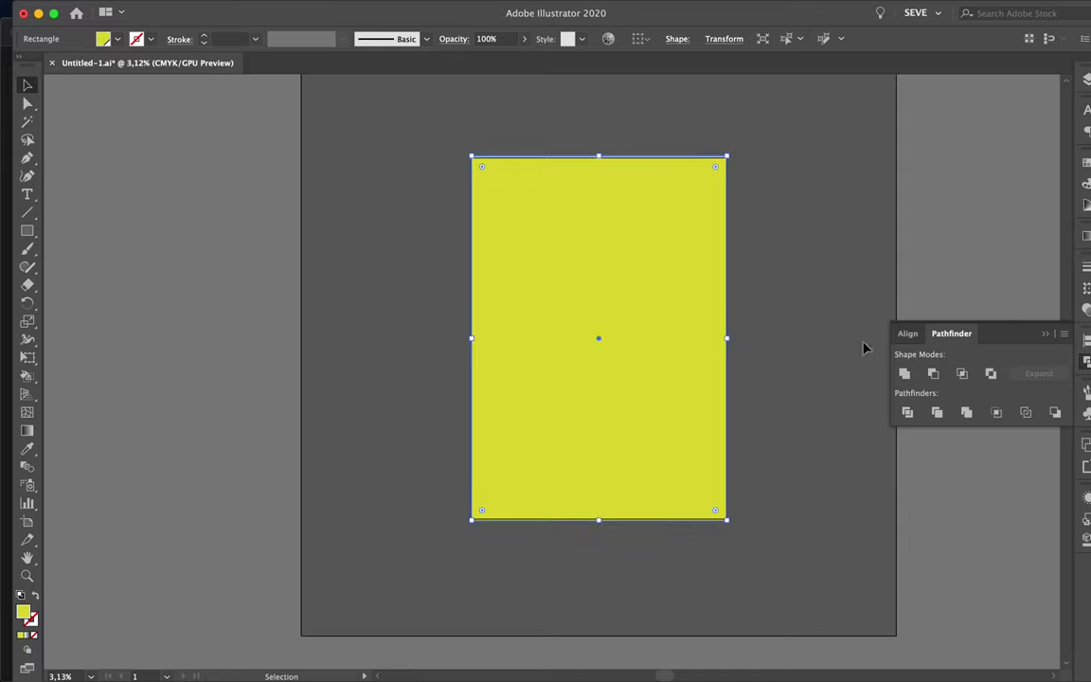
pyautogui.press('F7')
pyautogui.moveTo(985, 110); pyautogui.dragTo(991, 116)
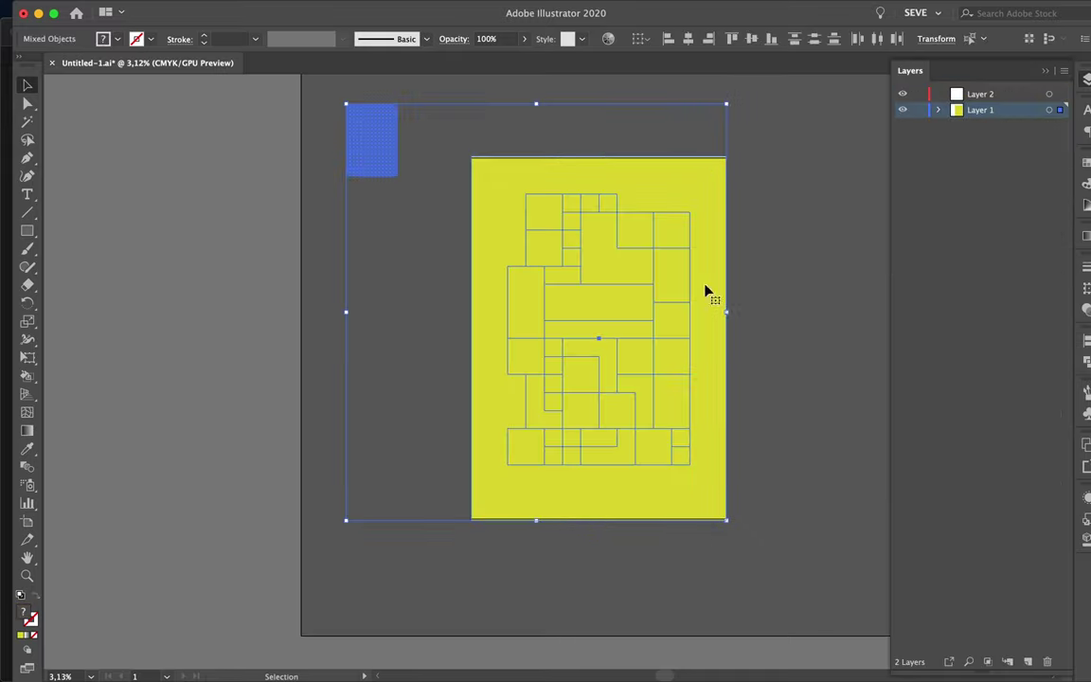
pyautogui.click(451, 179)
pyautogui.moveTo(451, 179); pyautogui.dragTo(827, 419)
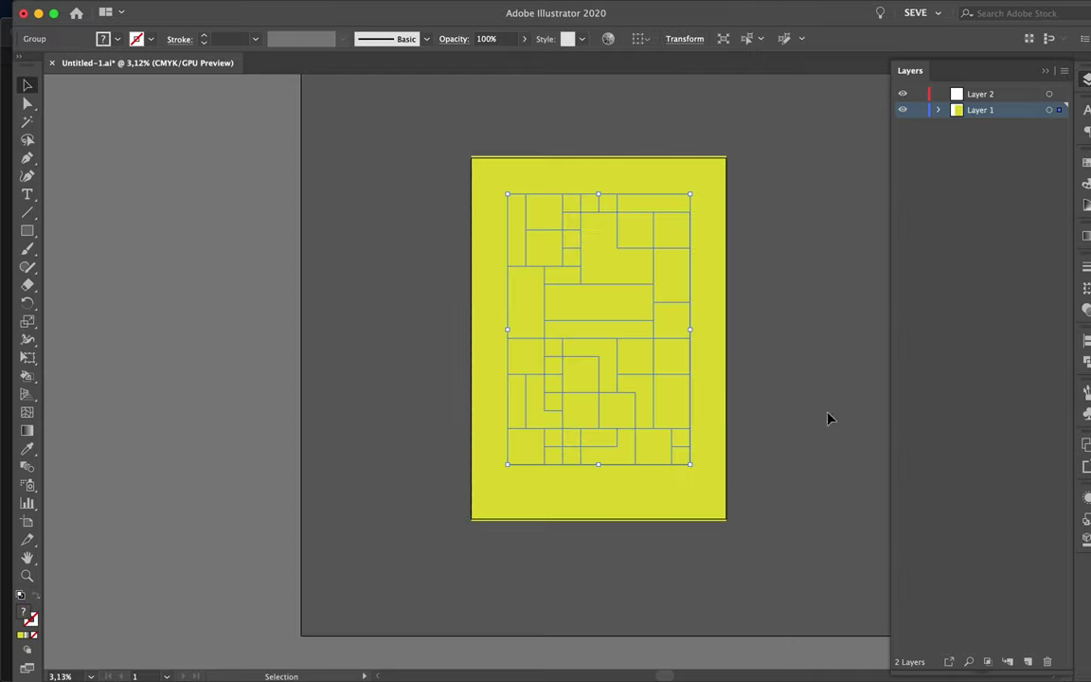
pyautogui.moveTo(1060, 110); pyautogui.dragTo(1049, 93)
pyautogui.click(849, 173)
# - Fill the background rectangle pale cream from Swatches and stretch its edges to the artboard
pyautogui.click(721, 260)
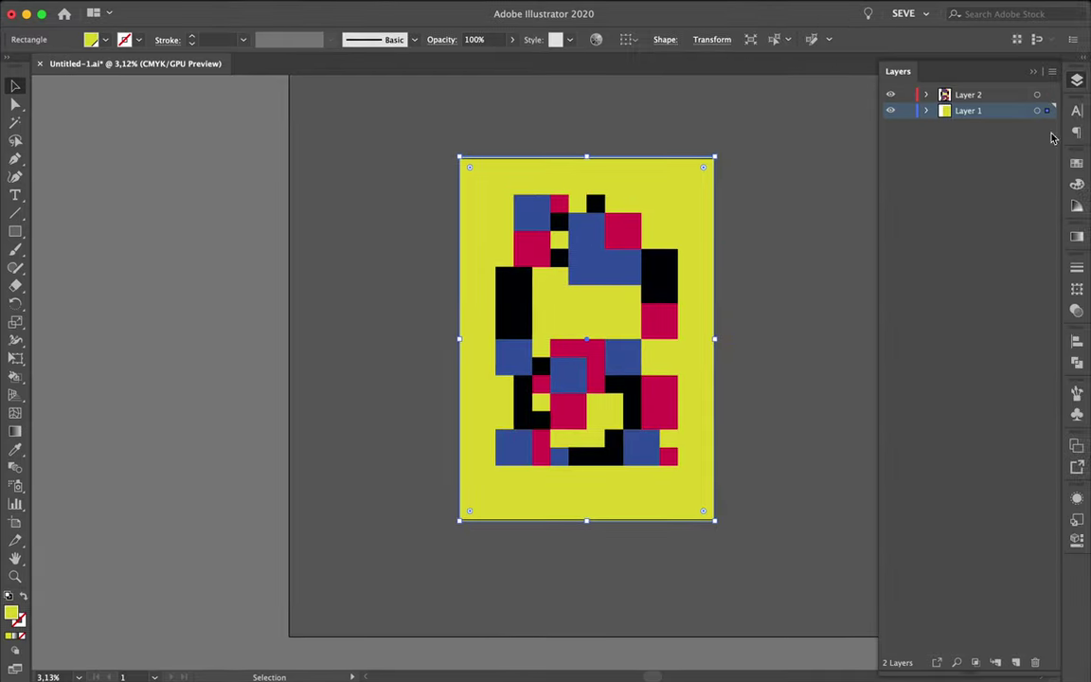
pyautogui.click(1077, 163)
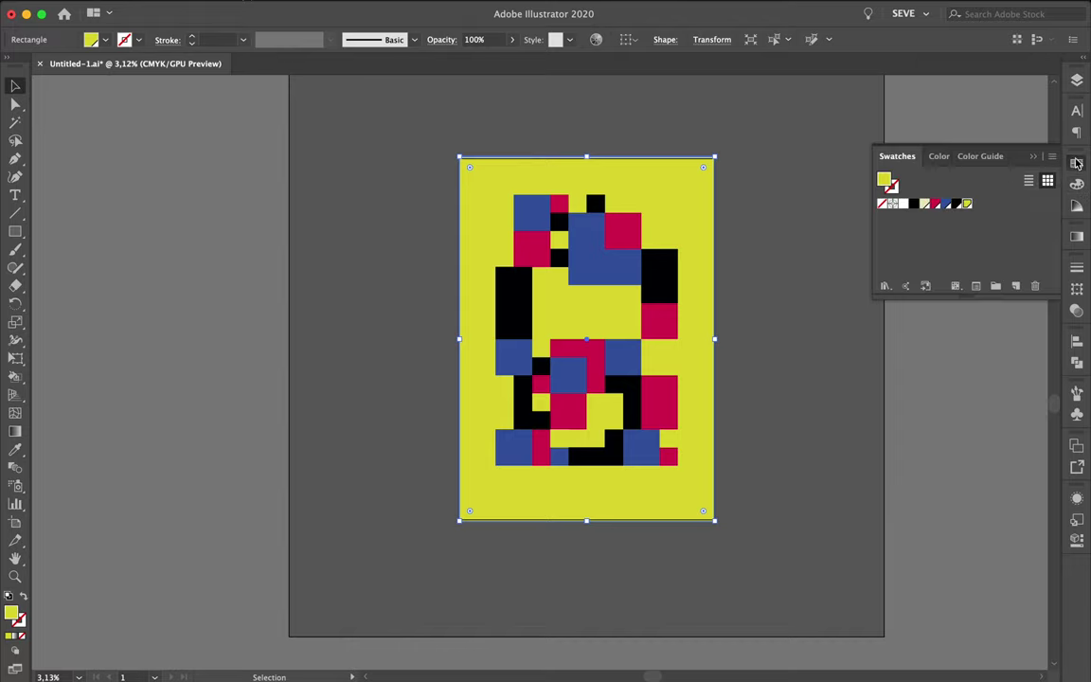
pyautogui.click(918, 204)
pyautogui.click(657, 524)
pyautogui.click(648, 517)
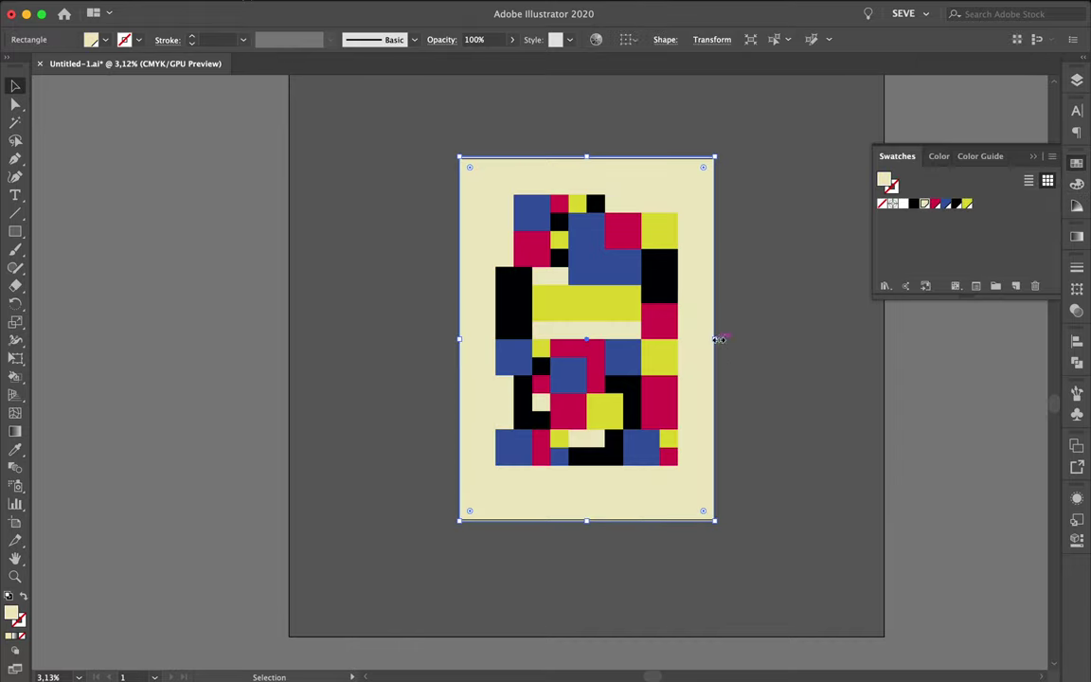
pyautogui.moveTo(715, 338); pyautogui.dragTo(722, 338)
pyautogui.moveTo(462, 345); pyautogui.dragTo(456, 345)
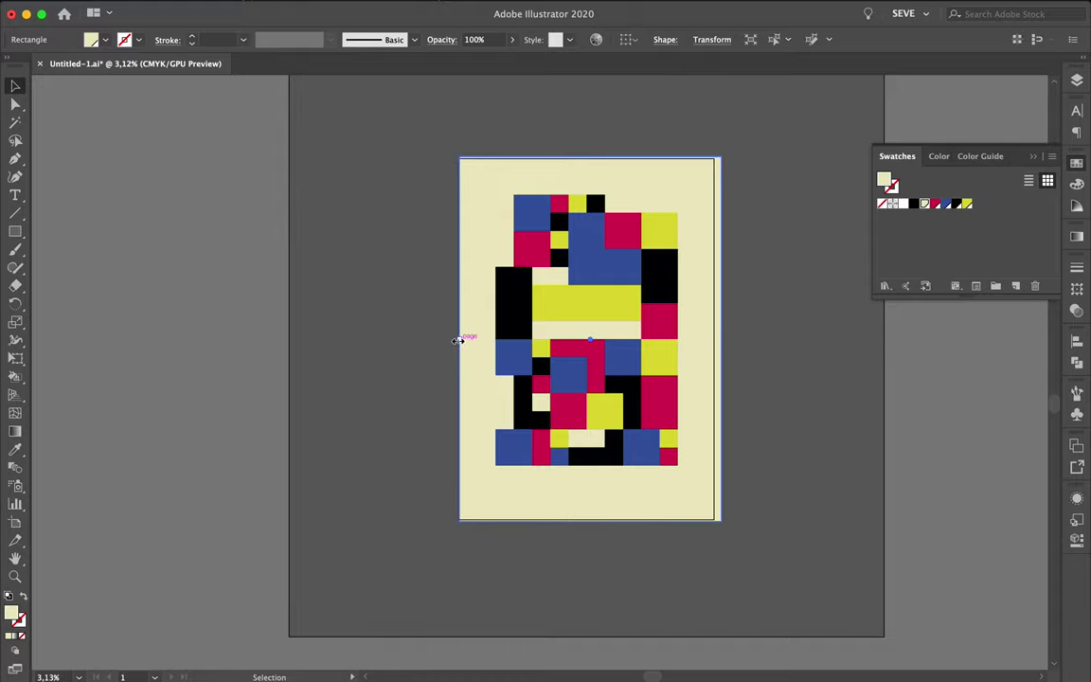
pyautogui.click(417, 384)
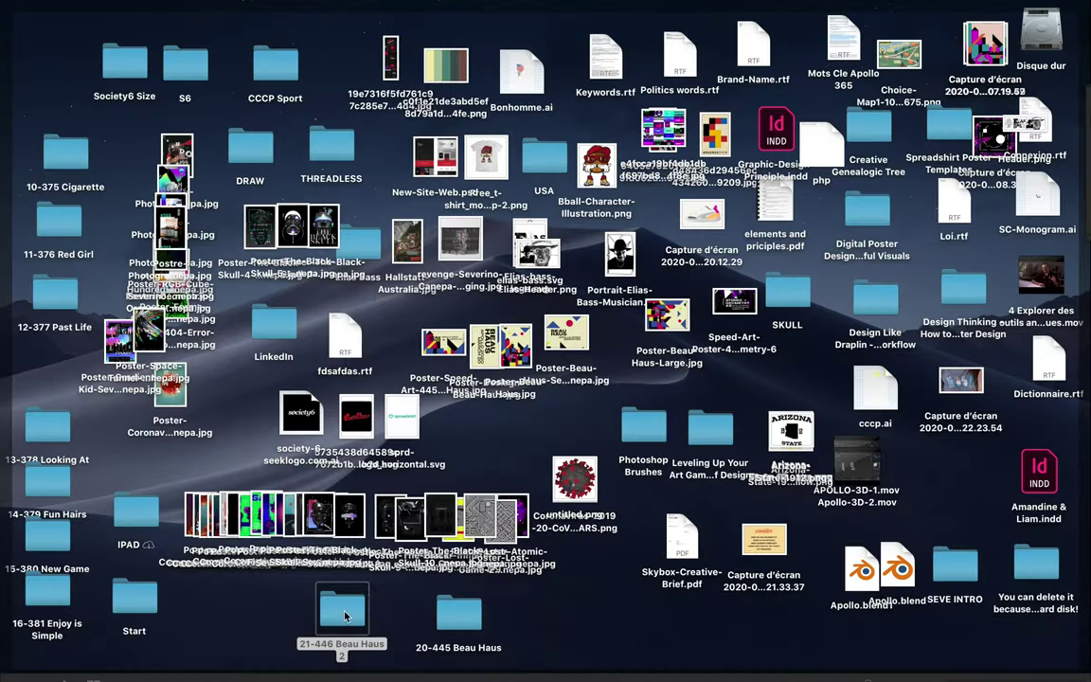
# - Bring the Photoshop poster document forward, maximized and zoomed in
pyautogui.doubleClick(340, 602)
pyautogui.click(377, 414)
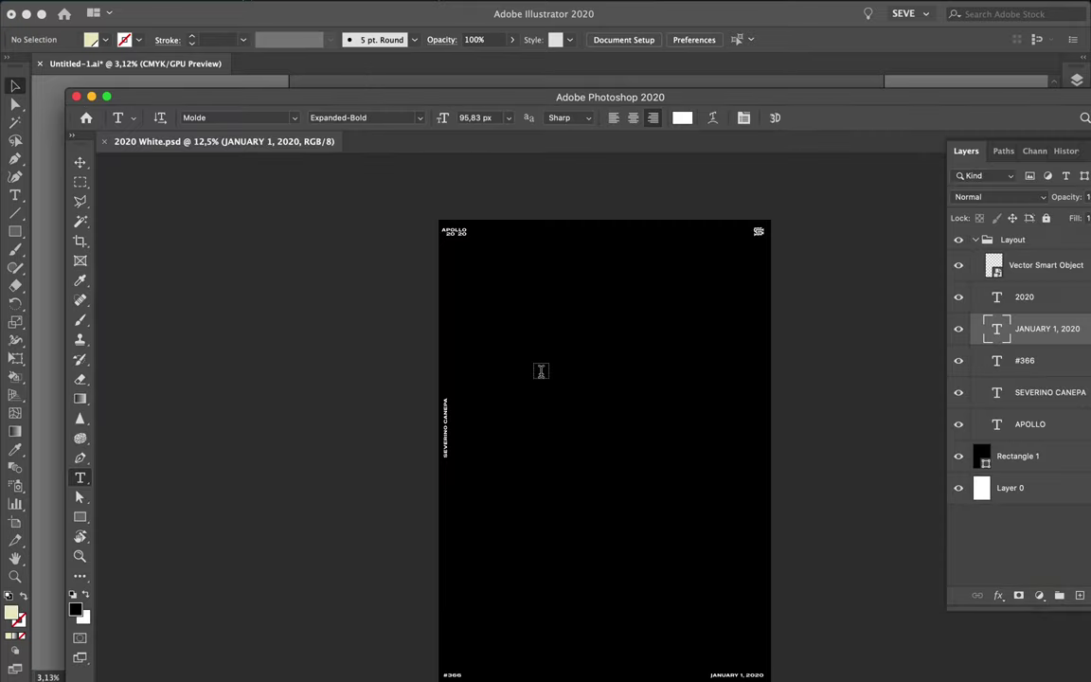
pyautogui.doubleClick(516, 95)
pyautogui.scroll(2, 470, 540)
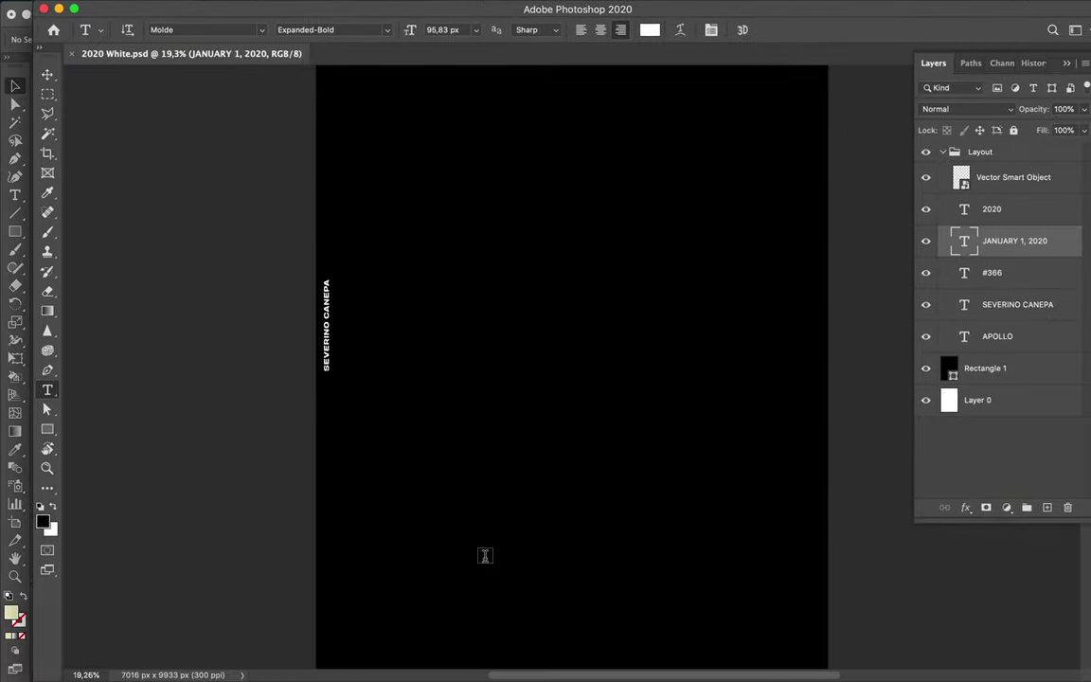
pyautogui.scroll(2, 470, 540)
# - Change the captions from #366 and JANUARY 1, 2020 to #446 and MARCH 21, 2020
pyautogui.doubleClick(322, 459)
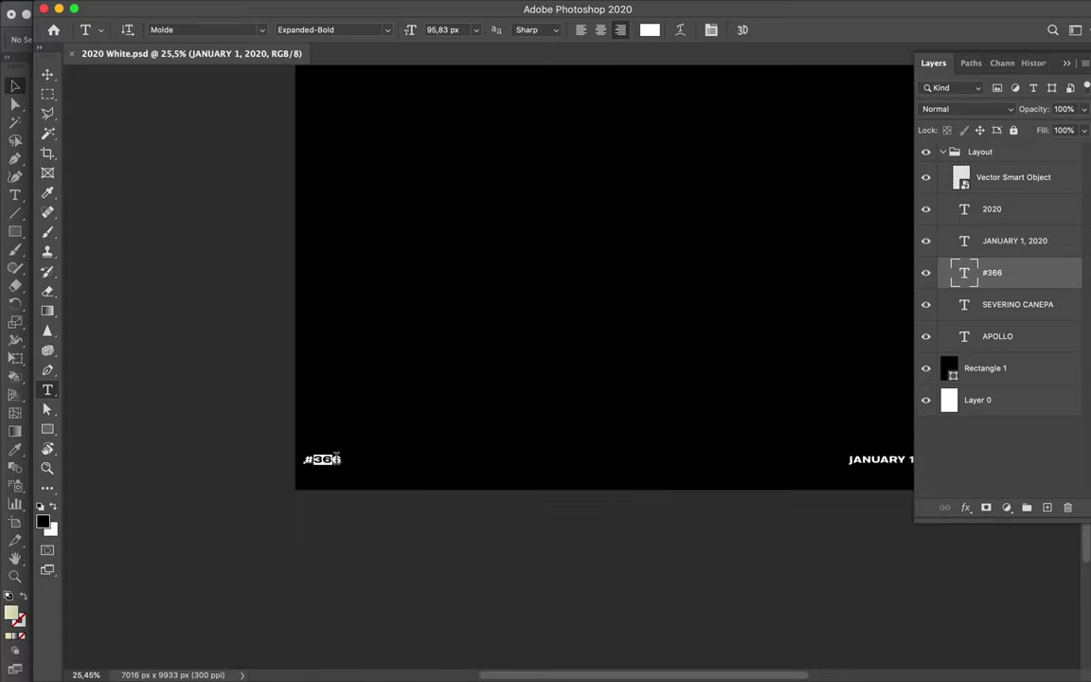
pyautogui.write('#446')
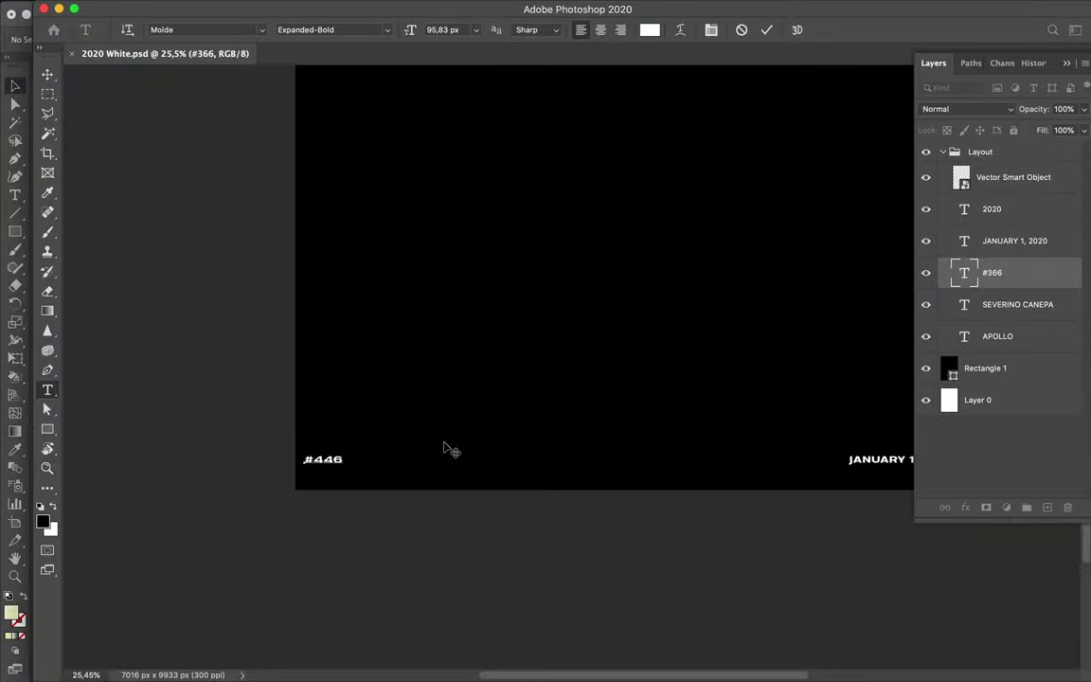
pyautogui.hscroll(5, 597, 442)
pyautogui.doubleClick(610, 488)
pyautogui.write('MAR')
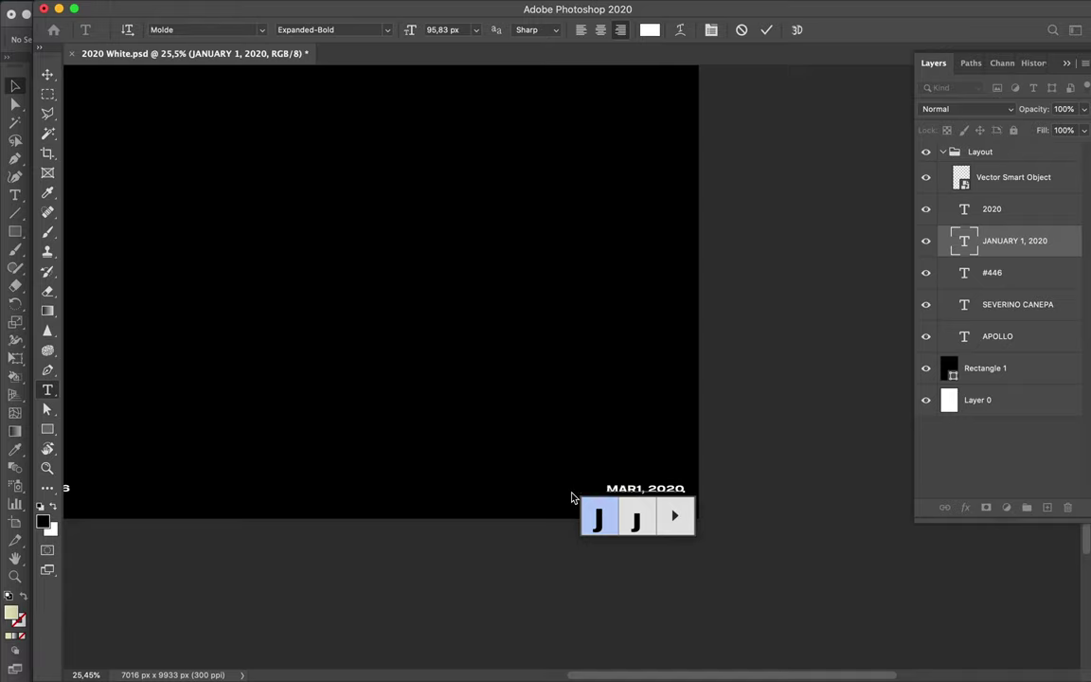
pyautogui.write('CH 2')
pyautogui.press('super+Return')
pyautogui.click(1051, 7)
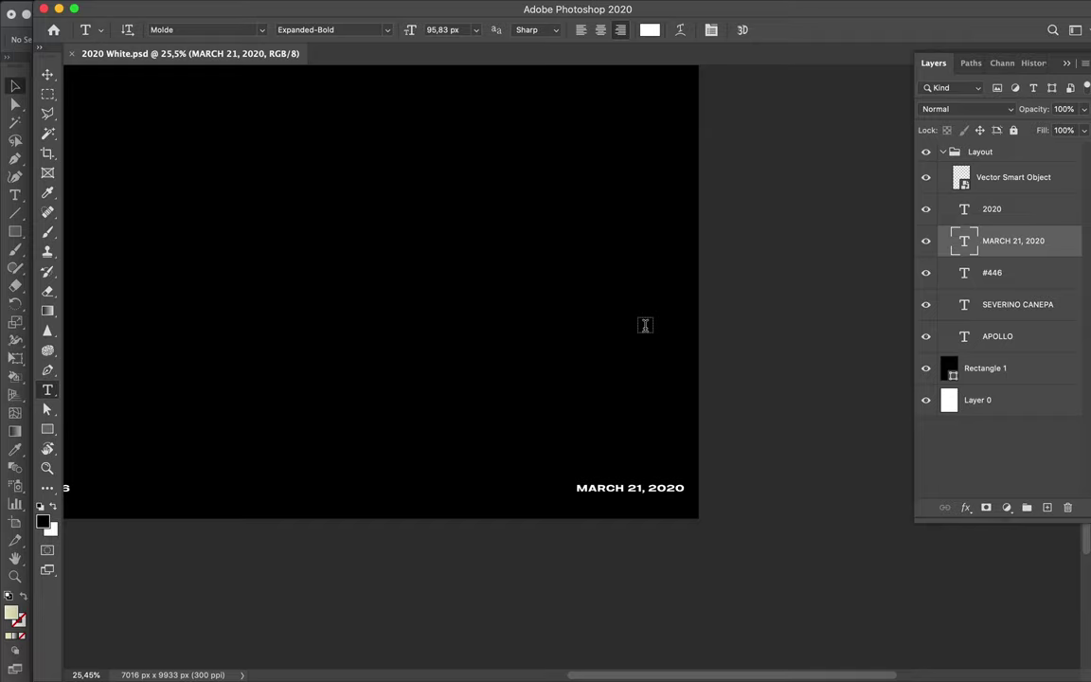
# - Scroll back down and select the Rectangle 1 layer
pyautogui.scroll(-2, 529, 390)
pyautogui.scroll(-2, 531, 391)
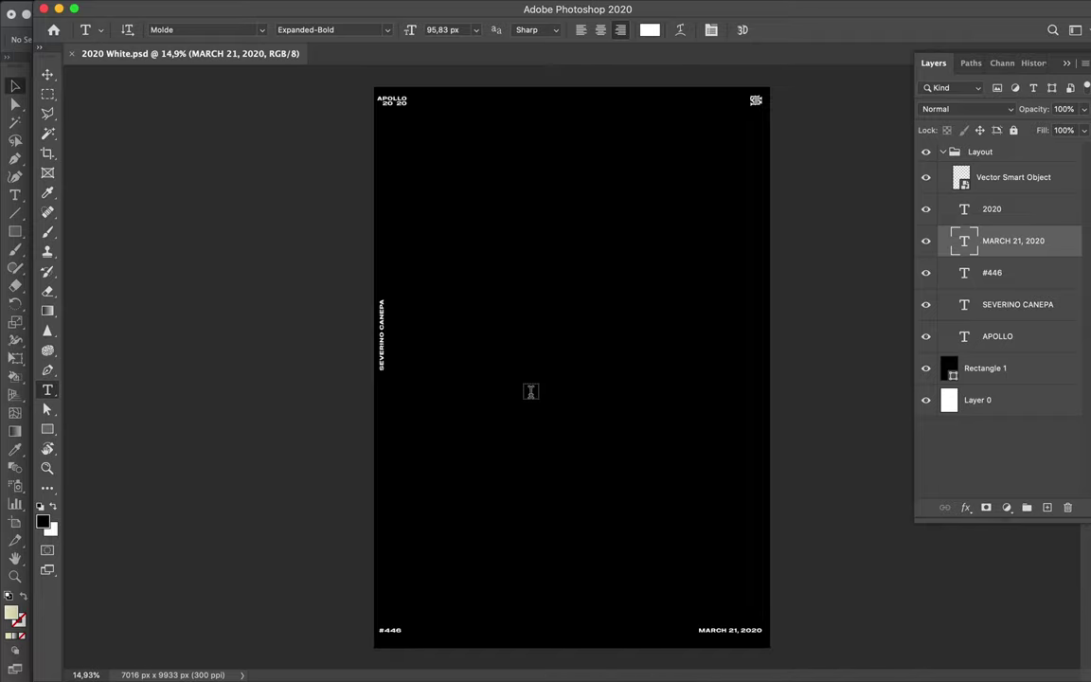
pyautogui.click(972, 377)
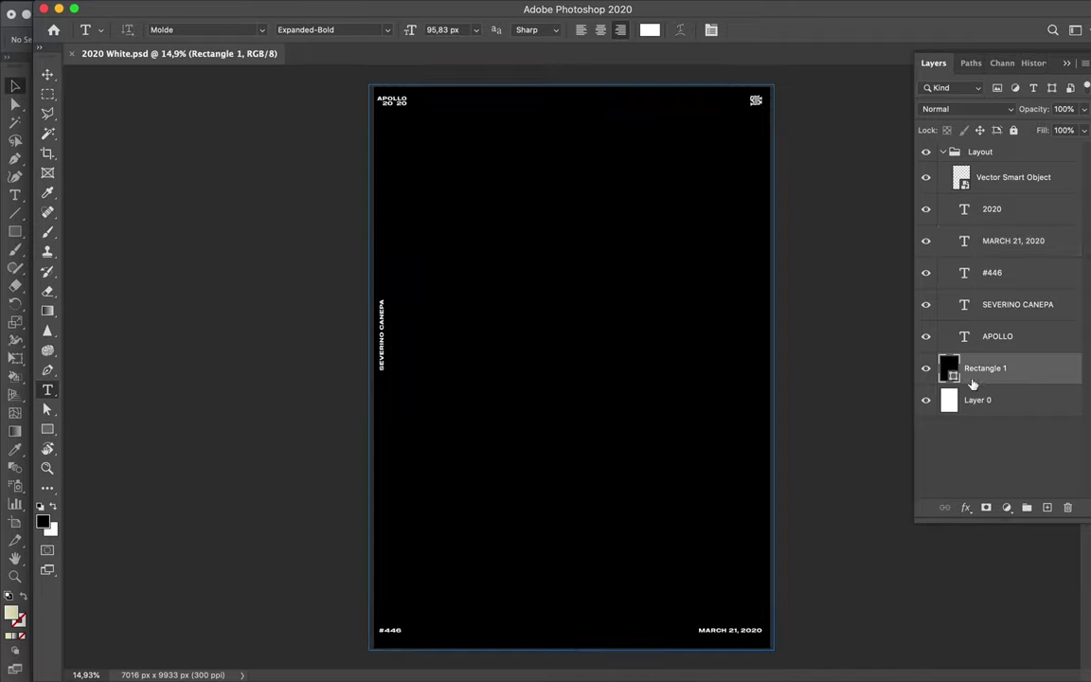
# - Delete the black Rectangle 1 layer, trim the cream background, and drag all artwork into Photoshop
pyautogui.press('Delete')
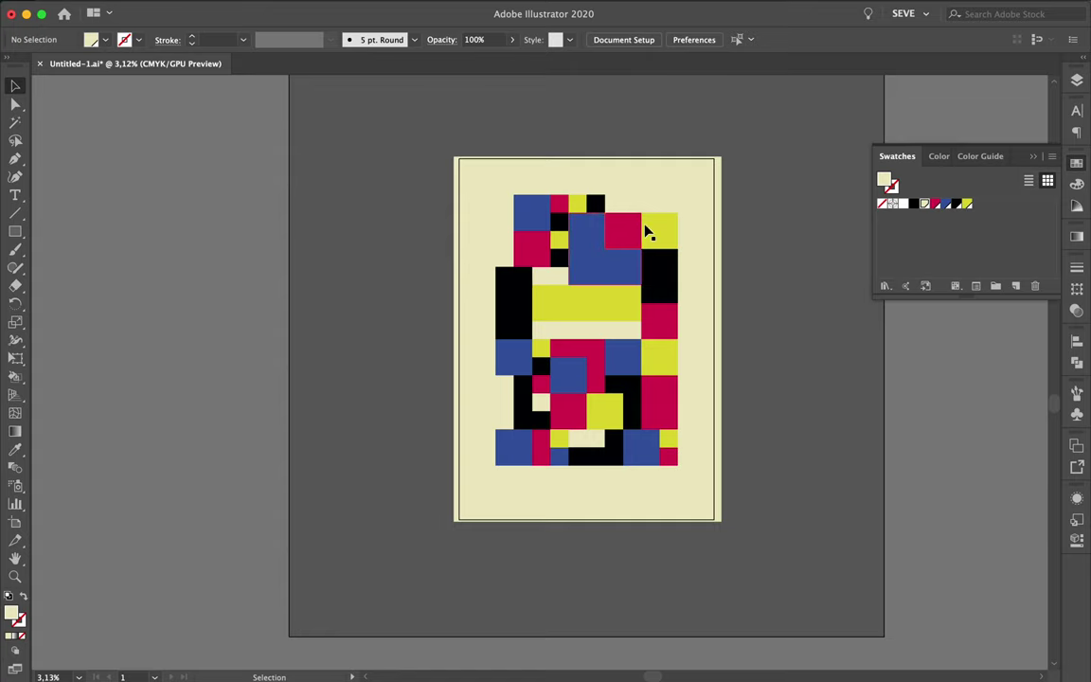
pyautogui.click(473, 173)
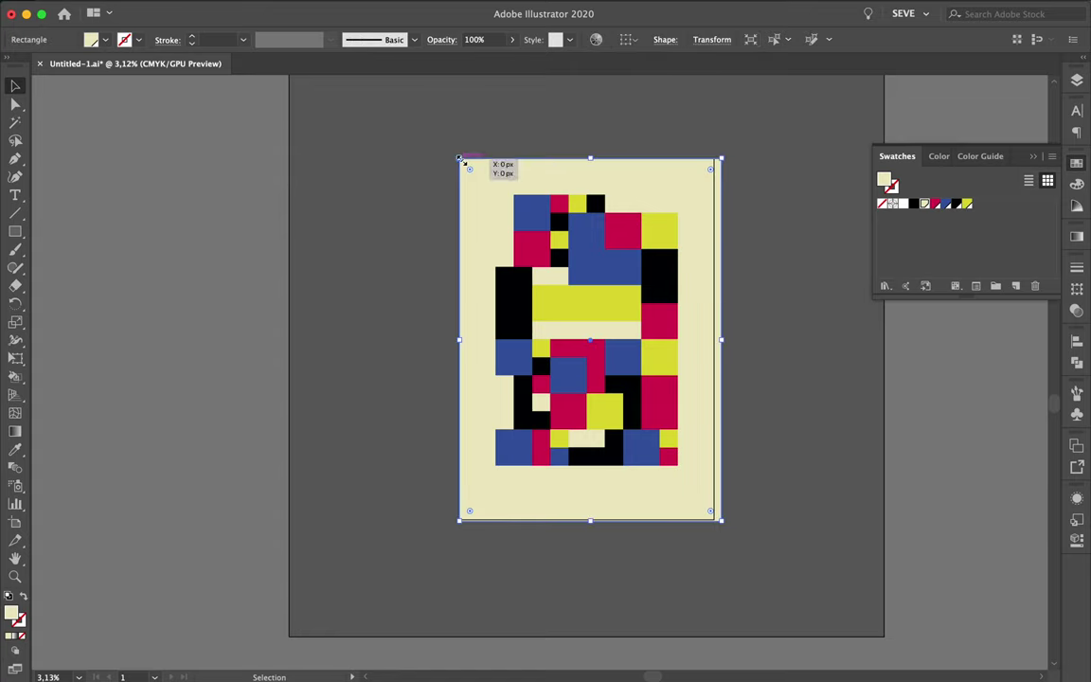
pyautogui.moveTo(721, 519); pyautogui.dragTo(714, 519)
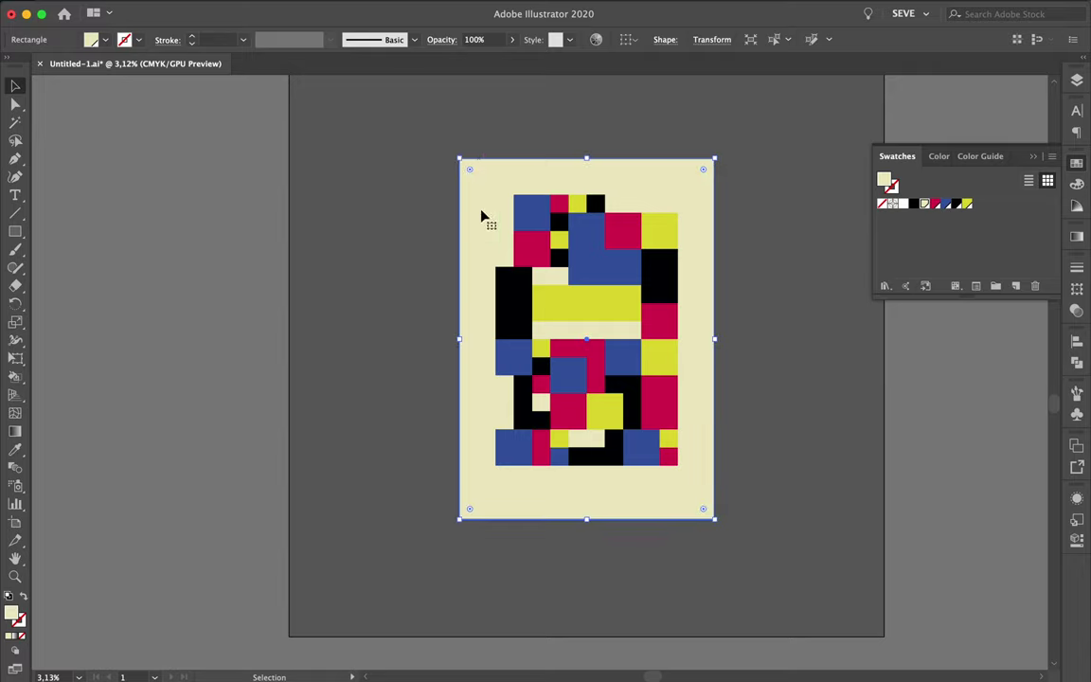
pyautogui.hotkey('ctrl', 'a')
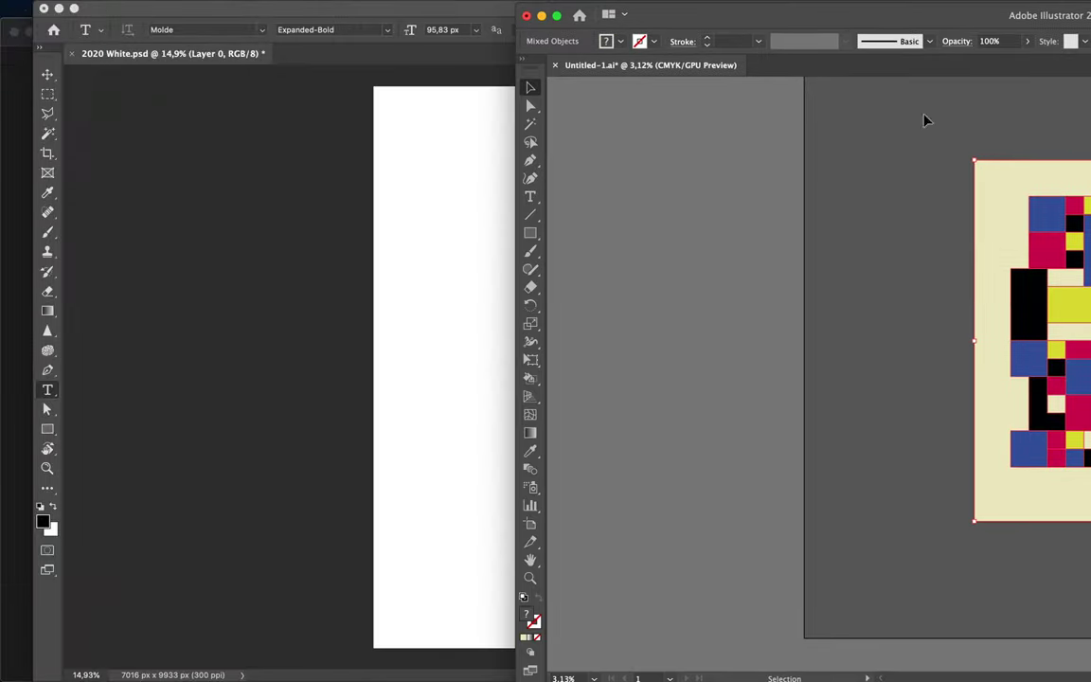
pyautogui.moveTo(1018, 284); pyautogui.dragTo(438, 275)
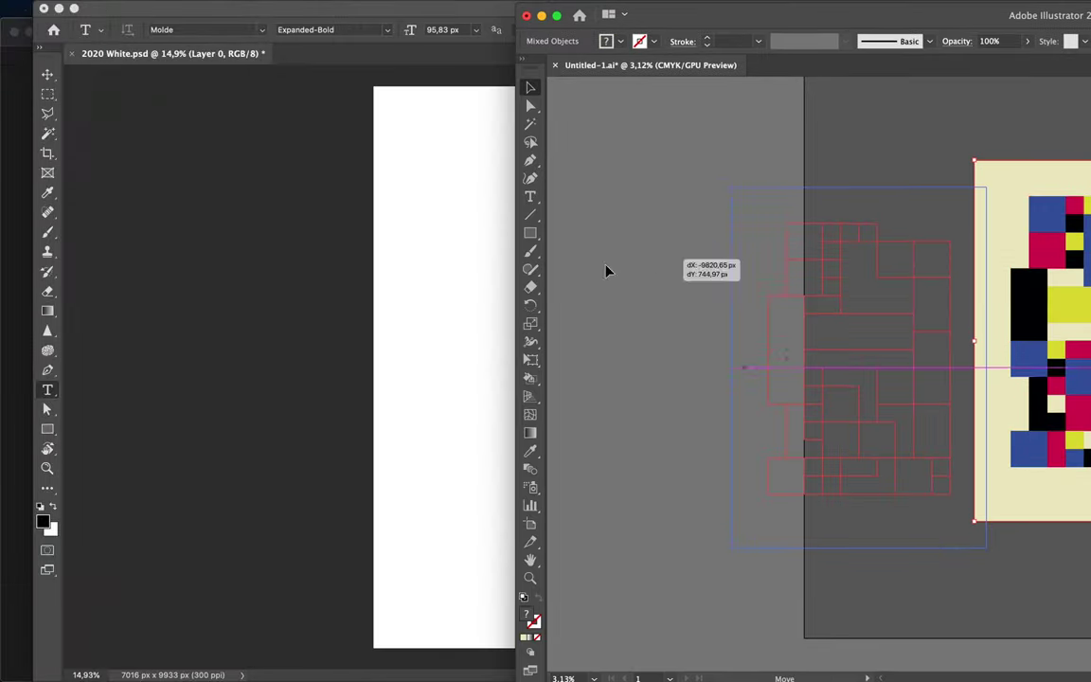
# - Place the block artwork and color all caption layers near-black sampled from the black block
pyautogui.press('Return')
pyautogui.press('t')
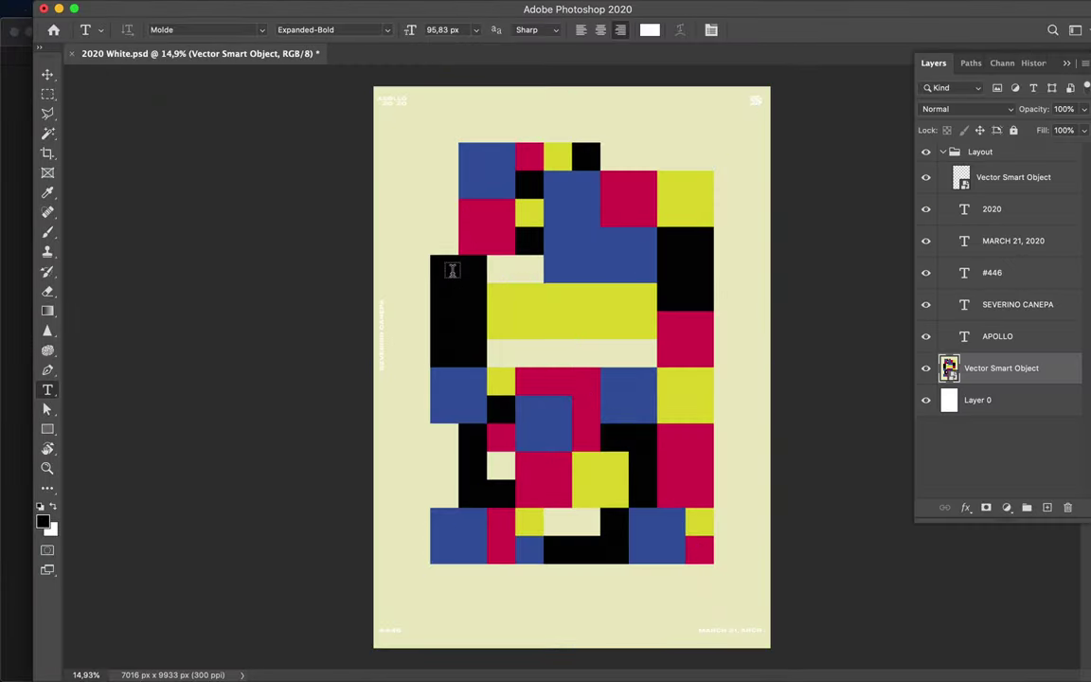
pyautogui.click(1010, 328)
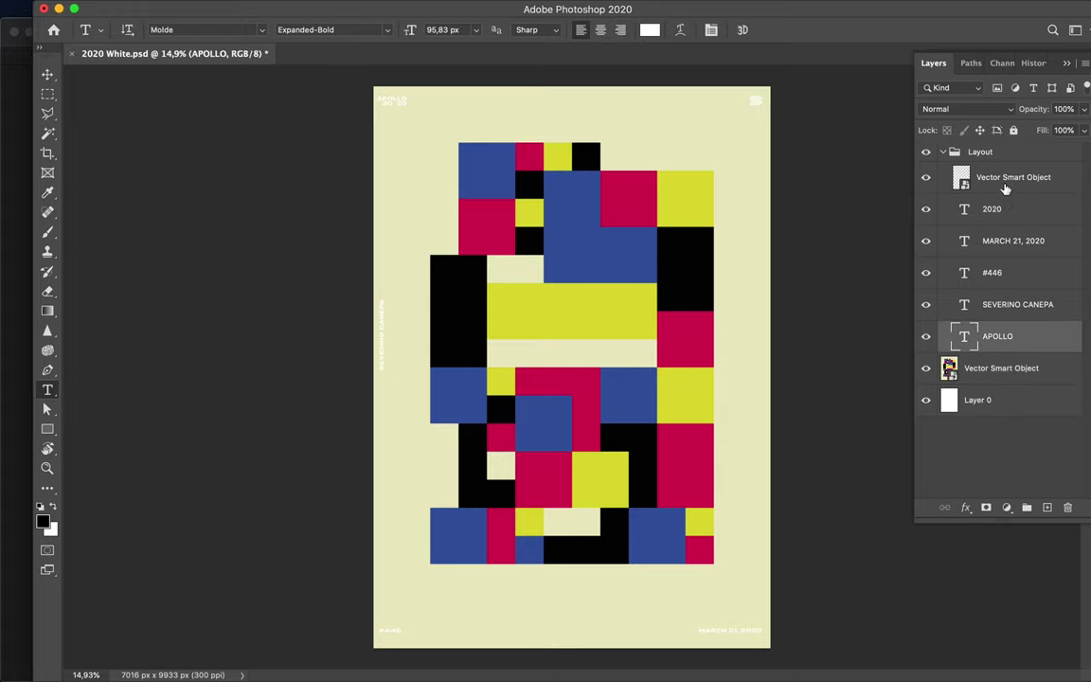
pyautogui.keyDown('shift'); pyautogui.click(1006, 189); pyautogui.keyUp('shift')
pyautogui.click(648, 30)
pyautogui.click(690, 262)
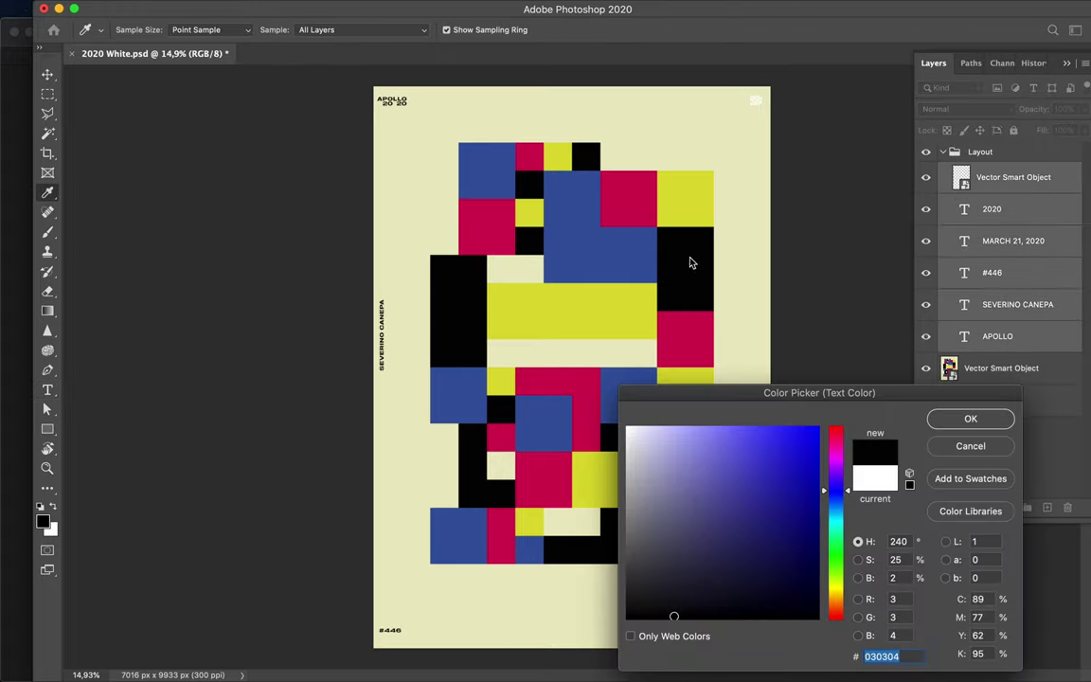
pyautogui.click(970, 418)
pyautogui.press('v')
# - Remove the extra artwork layer from the poster
pyautogui.click(1010, 274)
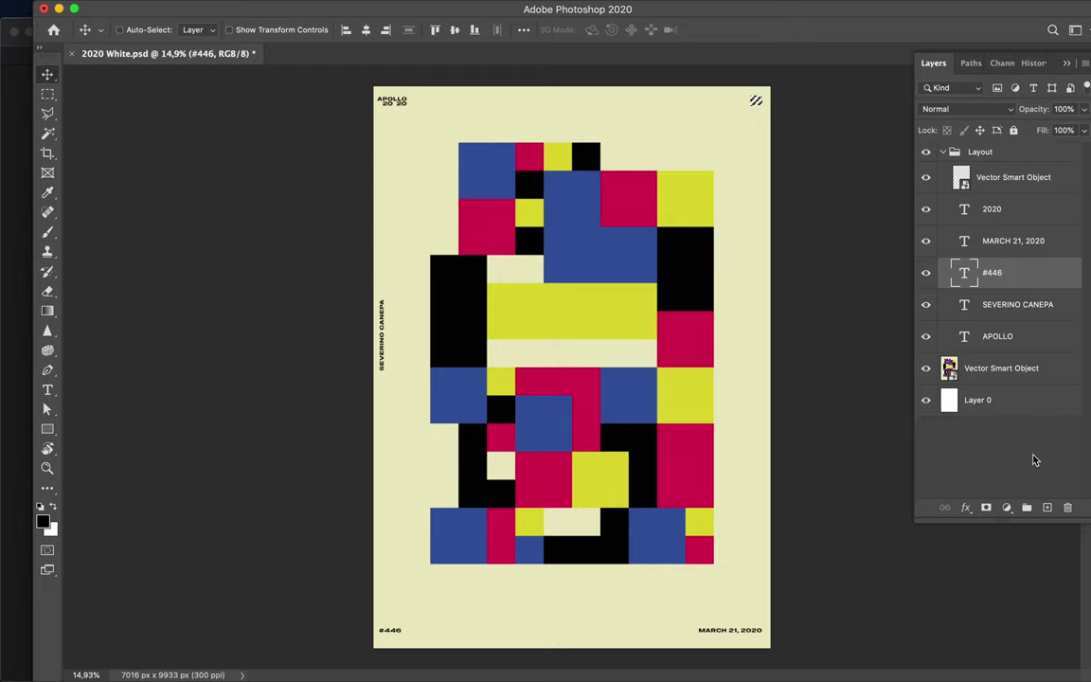
pyautogui.click(1004, 177)
pyautogui.click(1048, 509)
pyautogui.press('b')
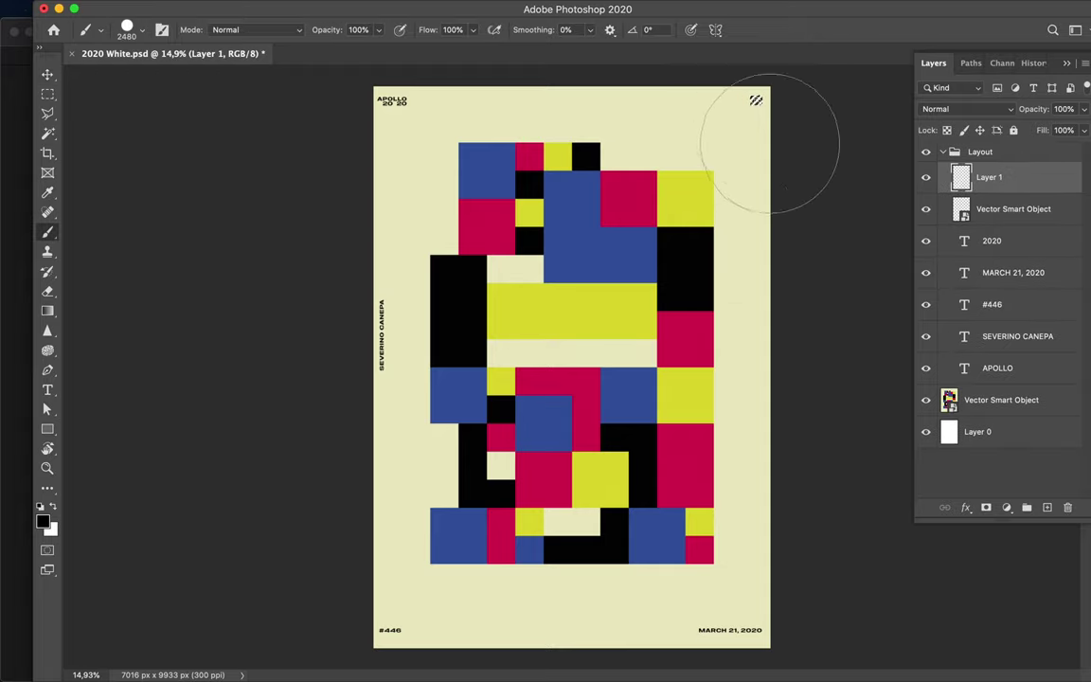
pyautogui.press('v')
pyautogui.press('m')
pyautogui.click(1013, 209)
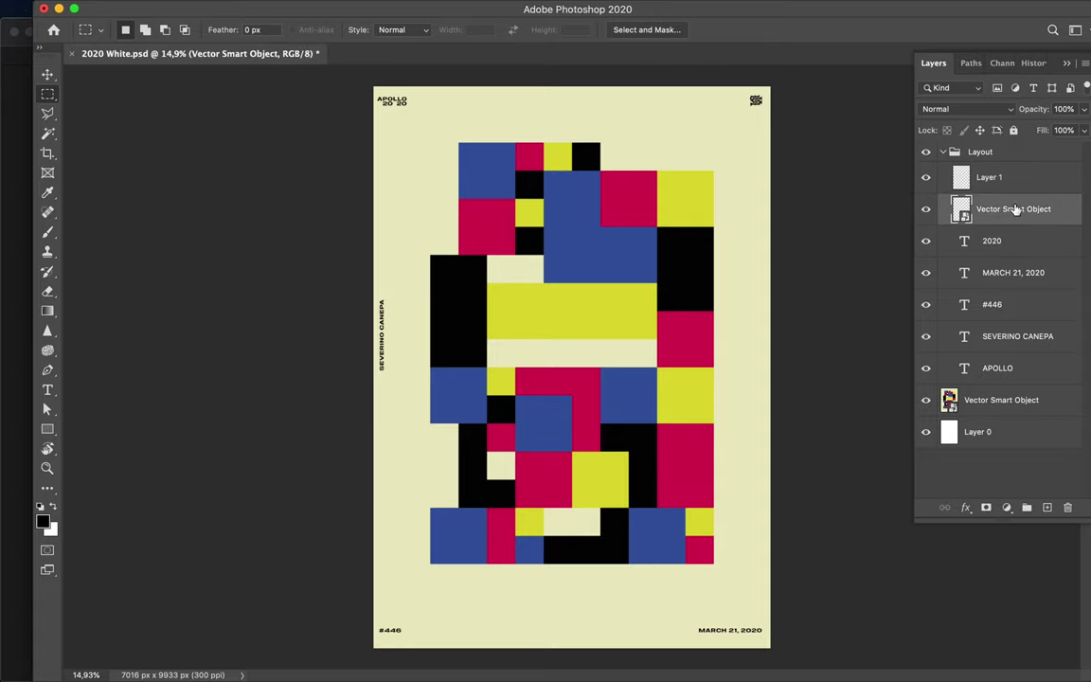
pyautogui.press('Delete')
pyautogui.press('v')
pyautogui.scroll(2, 598, 316)
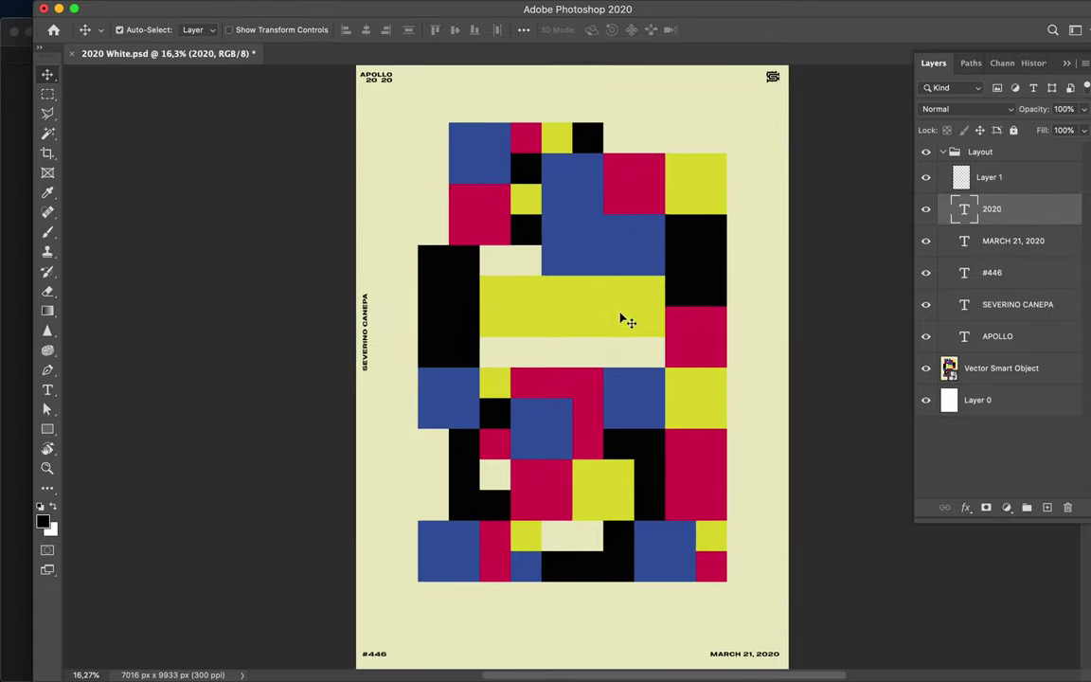
# - Save the poster and duplicate the block artwork layer with Cmd+J
pyautogui.hotkey('ctrl', 's')
pyautogui.click(1001, 367)
pyautogui.hotkey('ctrl', 'j')
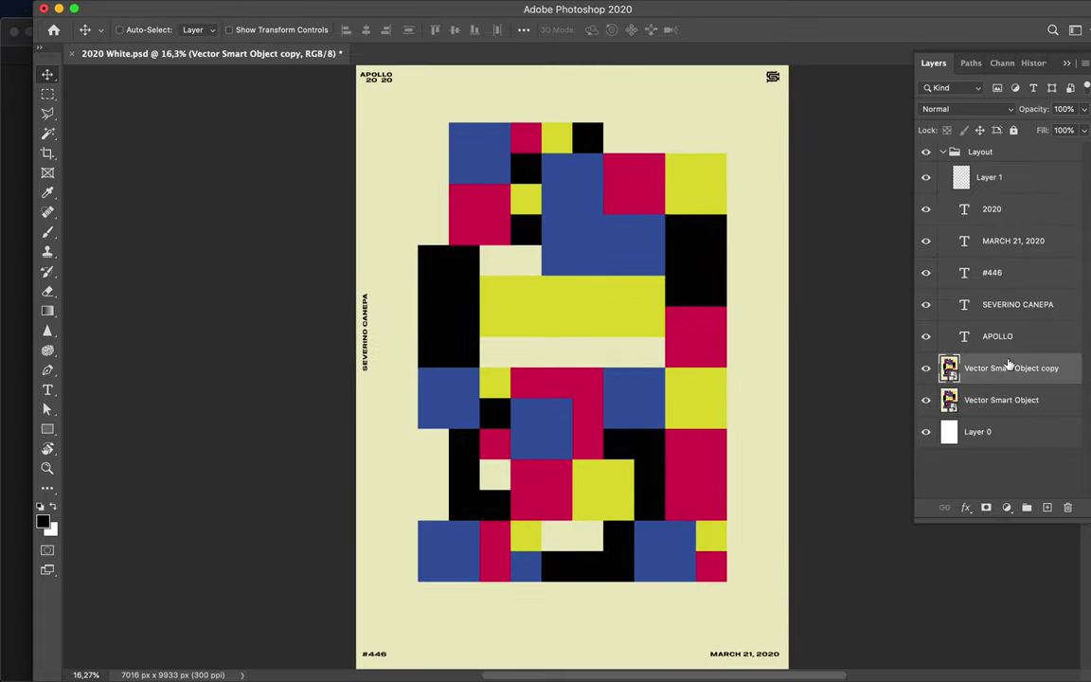
pyautogui.click(354, 9)
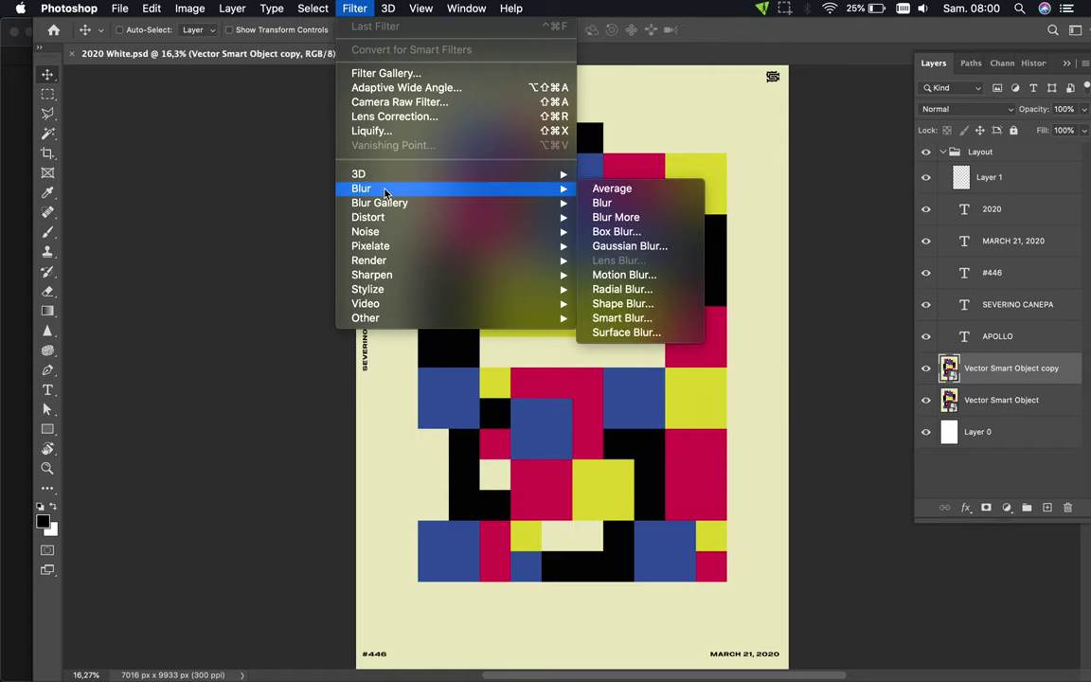
pyautogui.moveTo(364, 231)
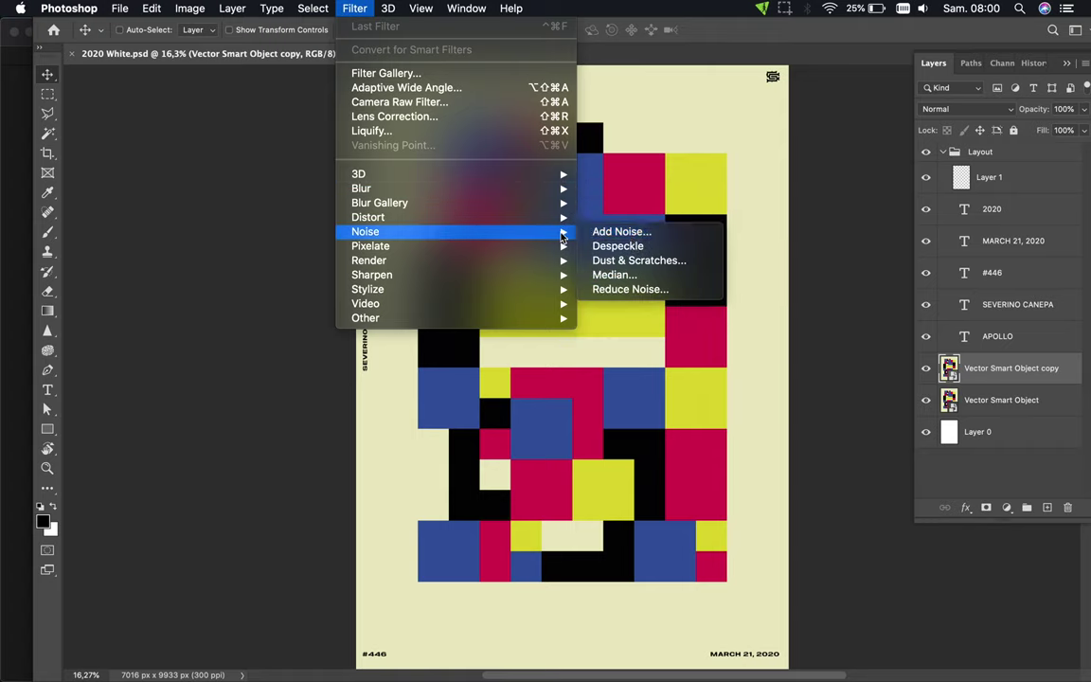
# - Apply an Add Noise filter with a stronger amount to the duplicated layer
pyautogui.click(625, 231)
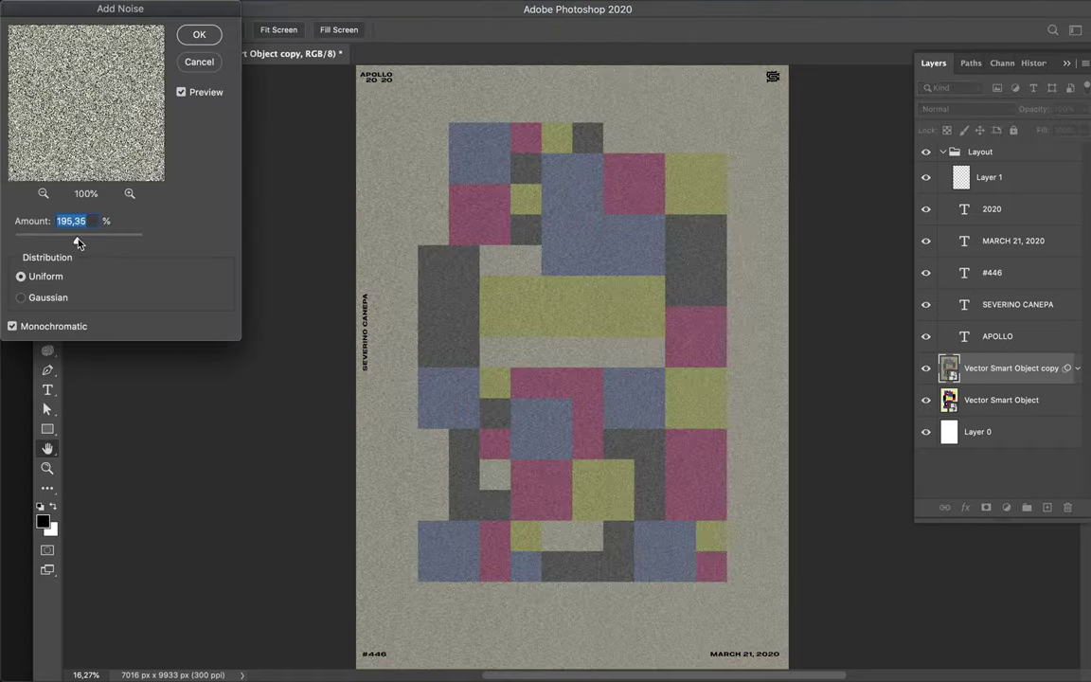
pyautogui.moveTo(77, 242); pyautogui.dragTo(105, 241)
pyautogui.click(200, 36)
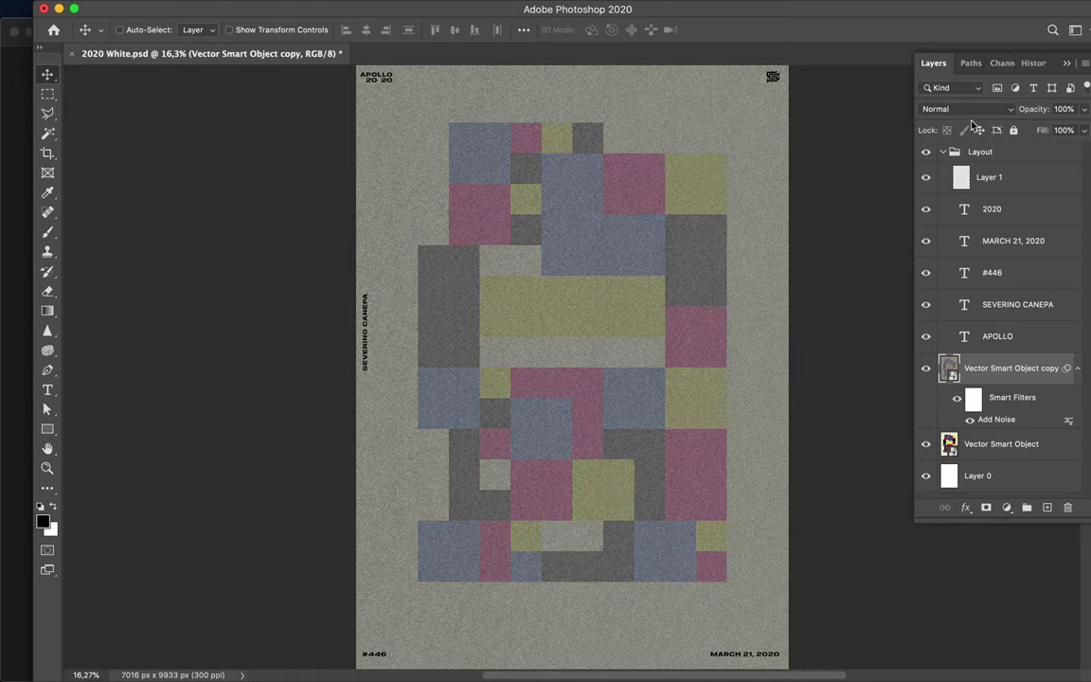
# - Blend the noisy copy as Overlay with fill lowered to about 5%
pyautogui.click(1009, 113)
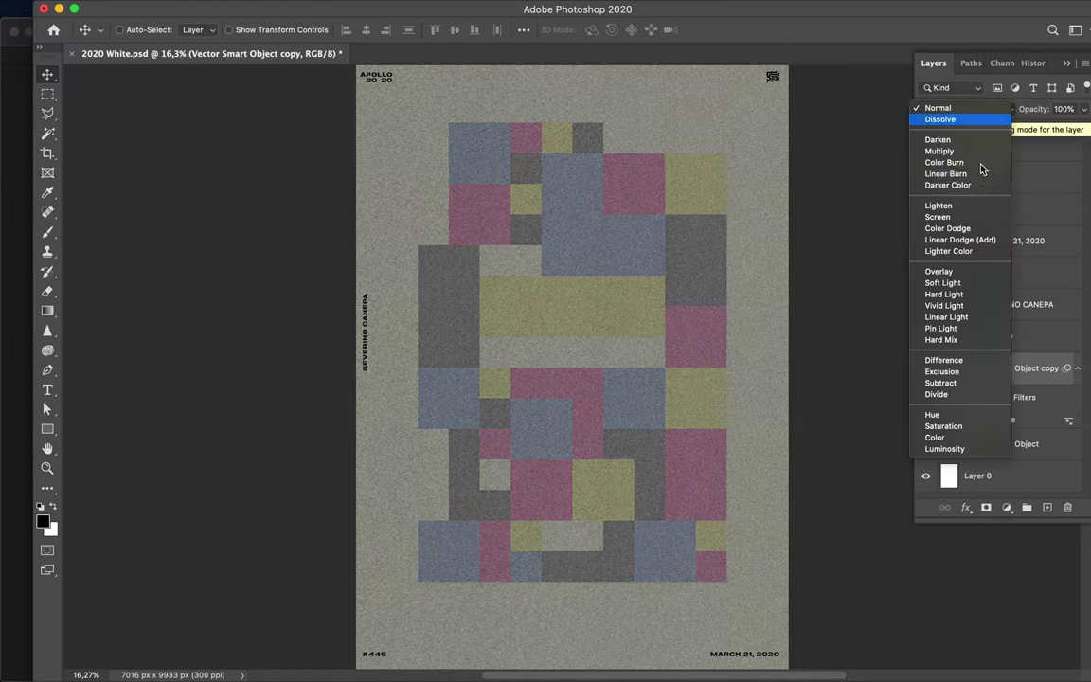
pyautogui.click(937, 205)
pyautogui.click(983, 113)
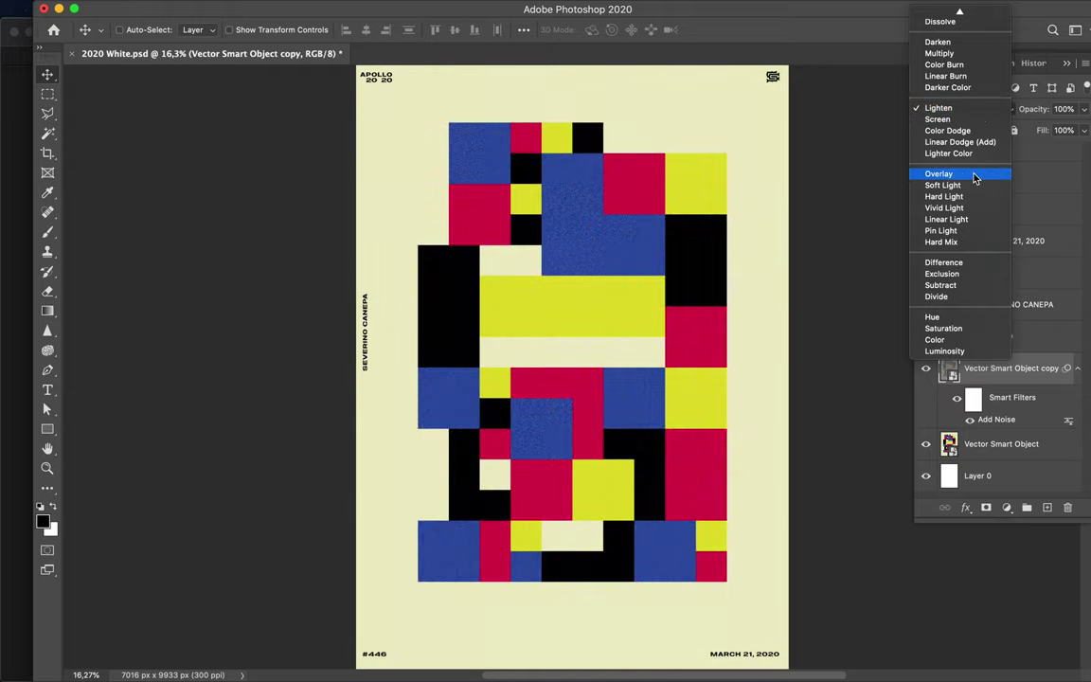
pyautogui.click(938, 174)
pyautogui.moveTo(1083, 130); pyautogui.dragTo(1021, 152)
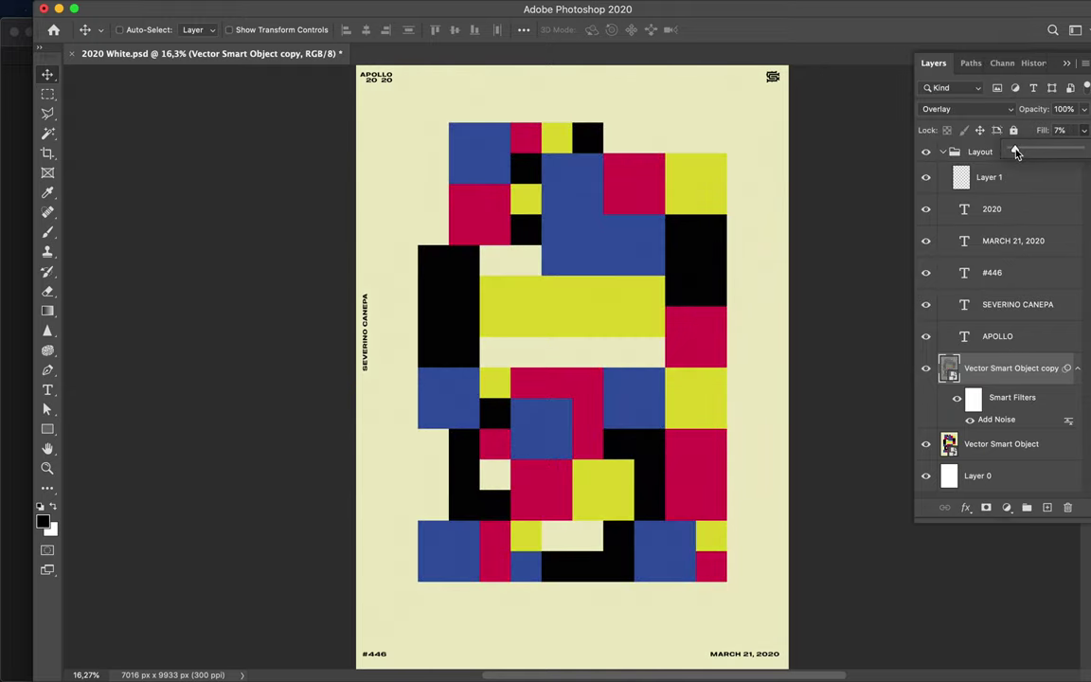
# - Zoom in and back out to inspect the subtle grain
pyautogui.scroll(1, 603, 324)
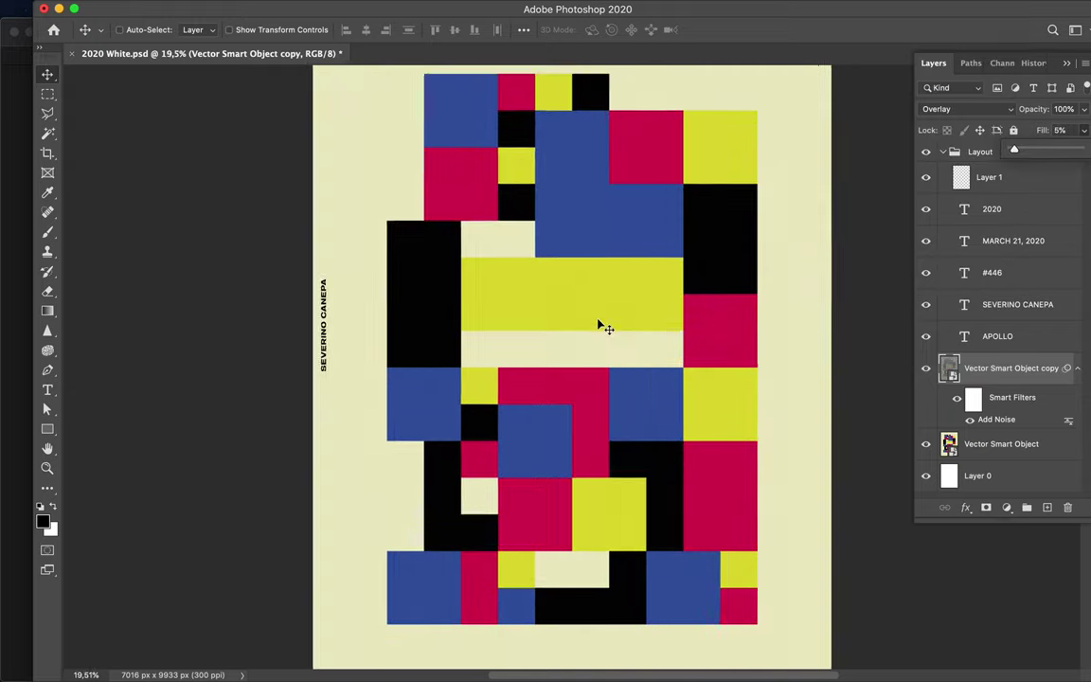
pyautogui.scroll(5, 603, 324)
pyautogui.scroll(4, 602, 324)
pyautogui.scroll(2, 602, 324)
pyautogui.scroll(3, 598, 324)
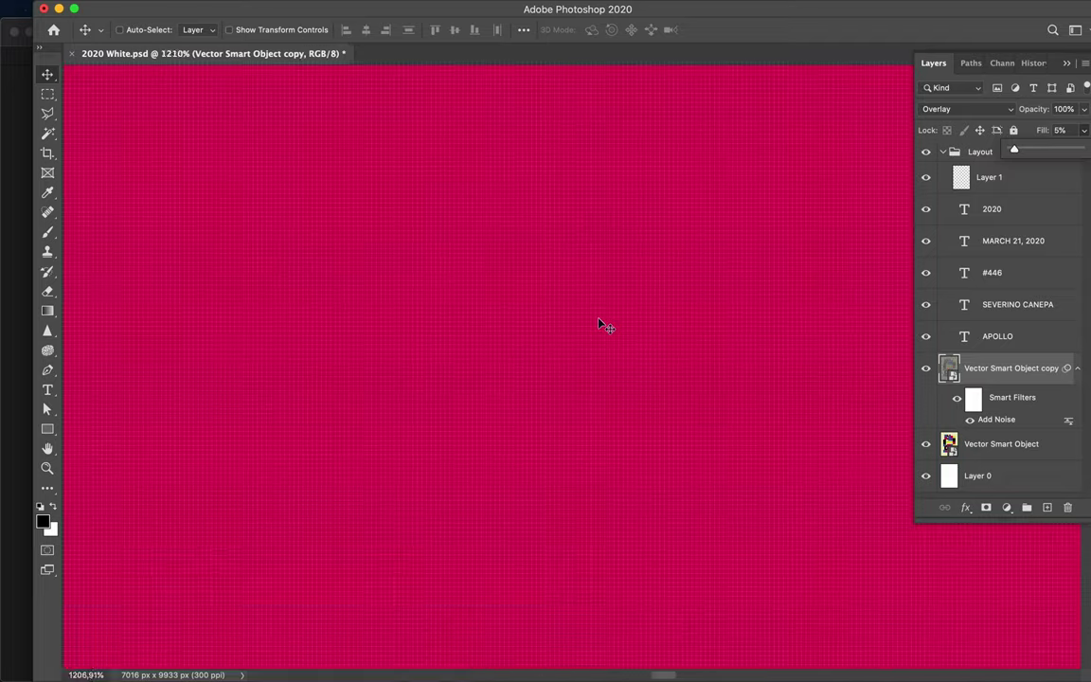
pyautogui.scroll(-2, 598, 324)
pyautogui.scroll(-2, 599, 324)
pyautogui.scroll(-3, 594, 338)
pyautogui.scroll(-3, 594, 338)
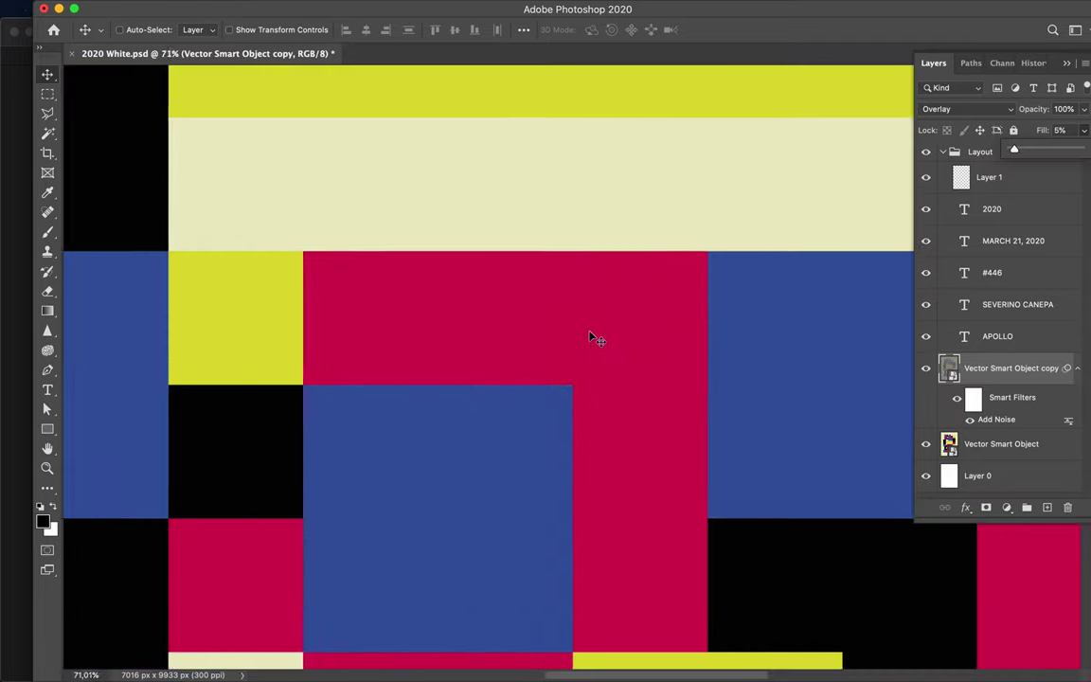
pyautogui.scroll(-2, 594, 339)
pyautogui.click(354, 7)
pyautogui.moveTo(360, 187)
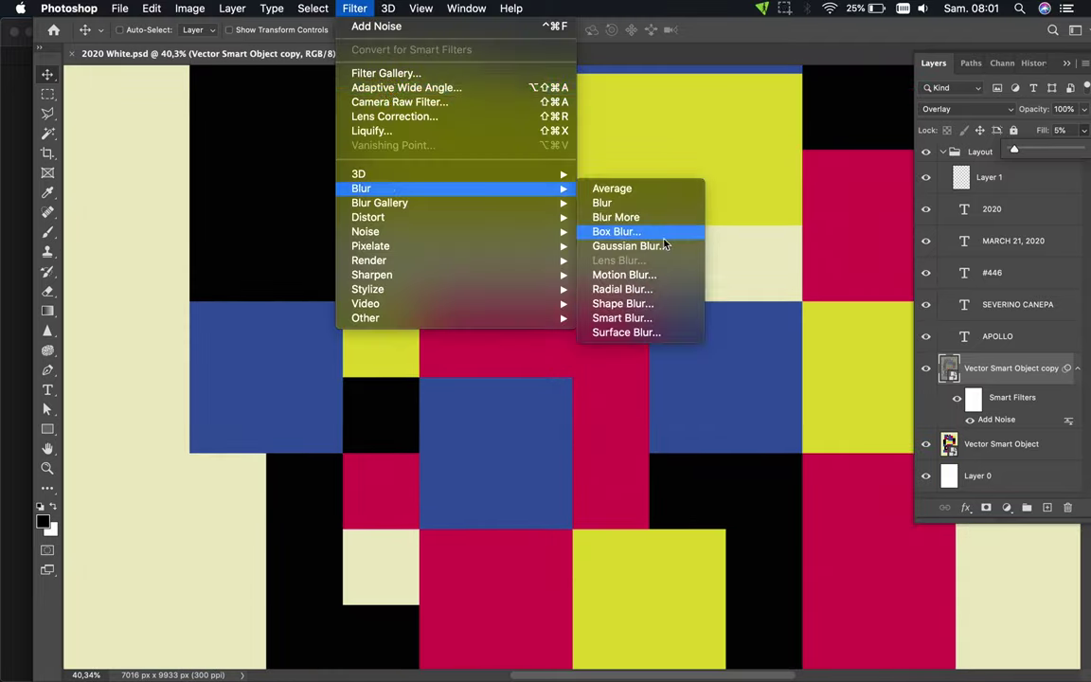
# - Soften the grain layer with a 1.9-pixel Gaussian Blur and zoom back out
pyautogui.click(633, 249)
pyautogui.moveTo(549, 374); pyautogui.dragTo(476, 377)
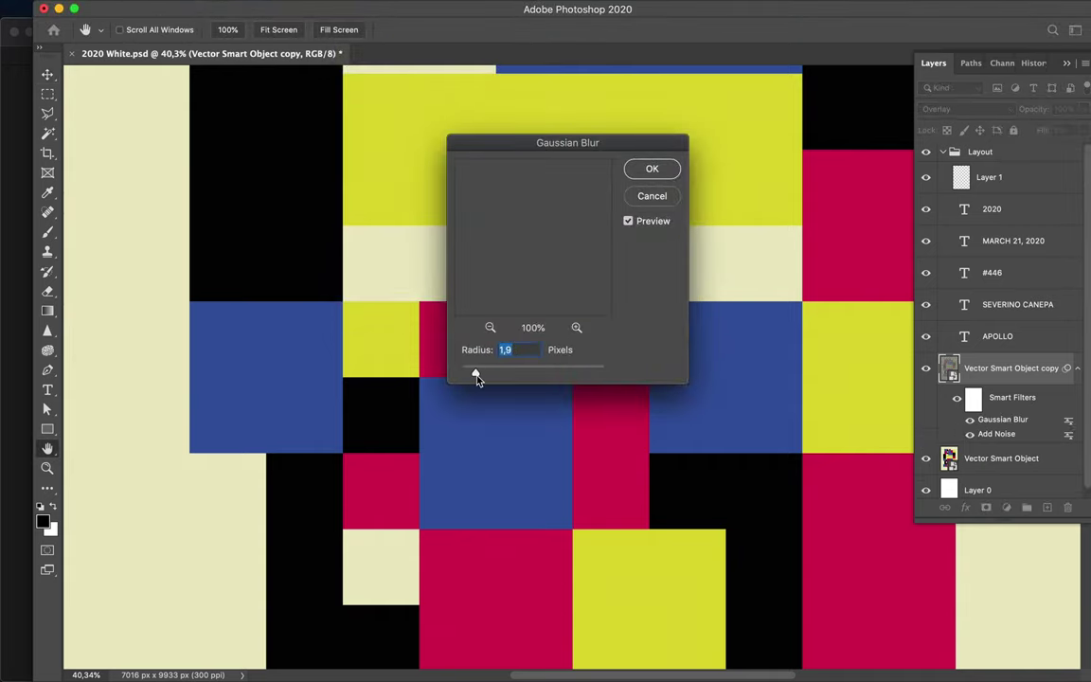
pyautogui.click(652, 169)
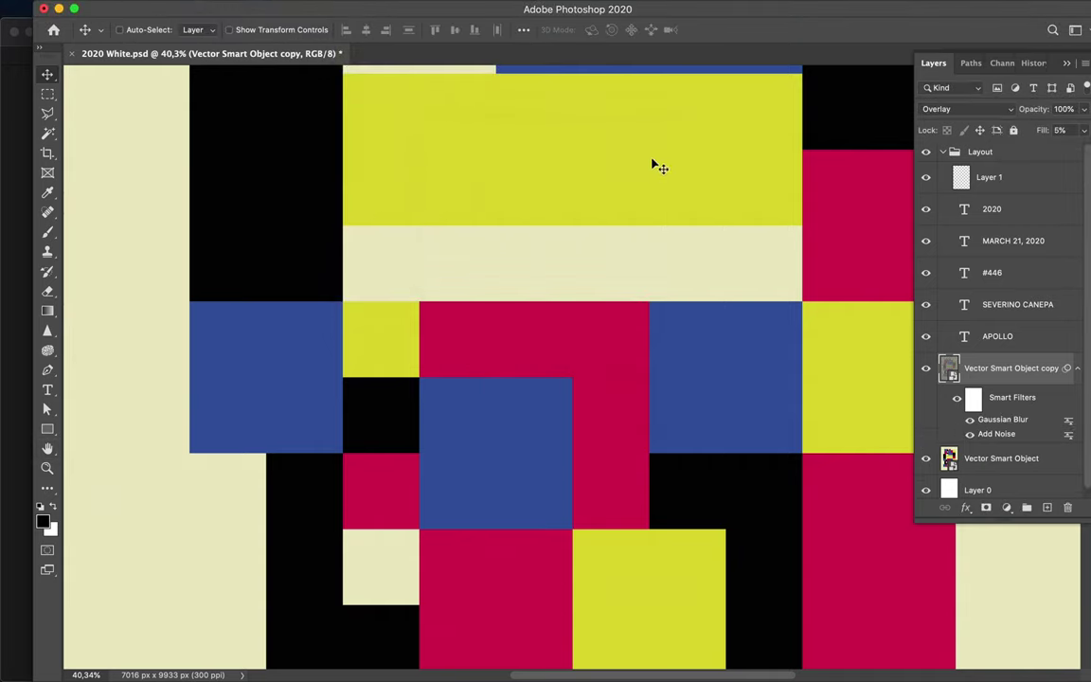
pyautogui.scroll(-2, 628, 214)
pyautogui.scroll(-1, 630, 210)
pyautogui.scroll(-1, 628, 210)
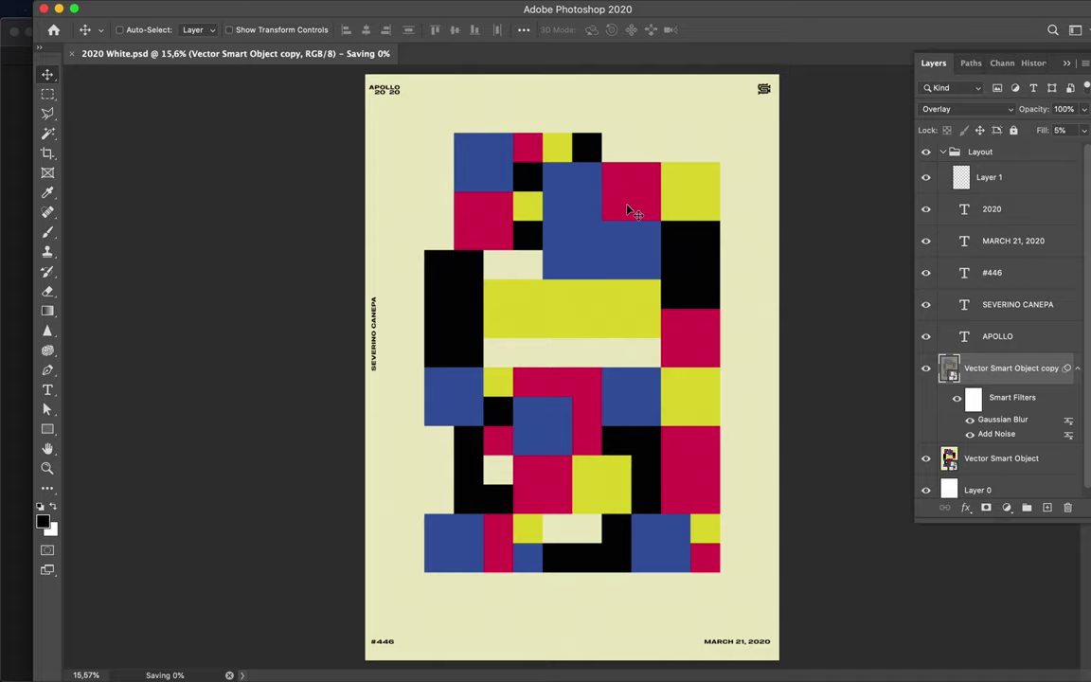
pyautogui.click(710, 6)
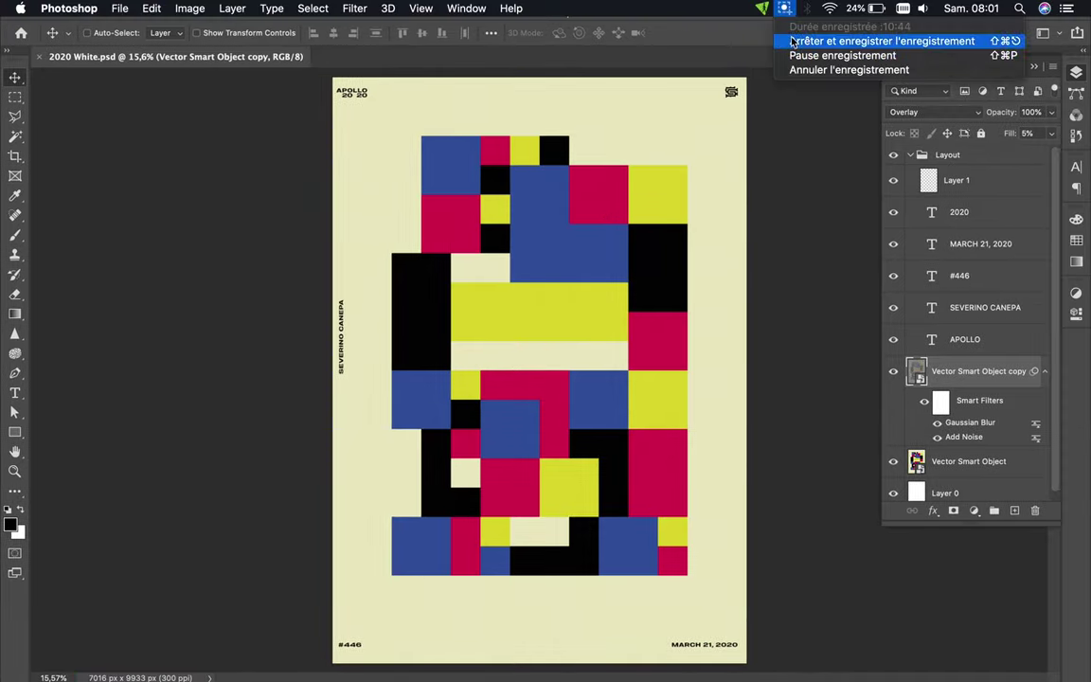